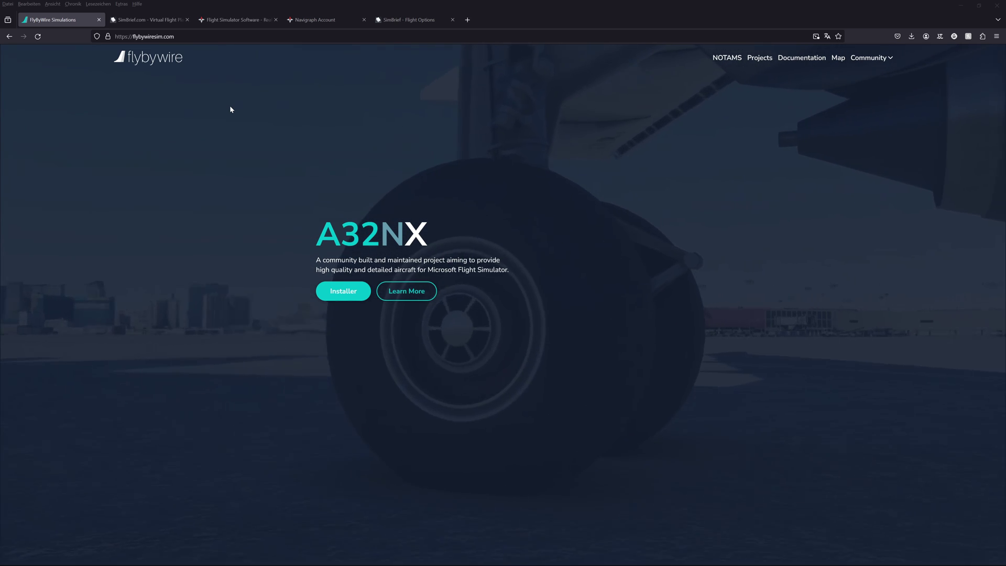
# Step: Open the installer download section of the FlyByWire website and examine the installer preview
pyautogui.click(343, 291)
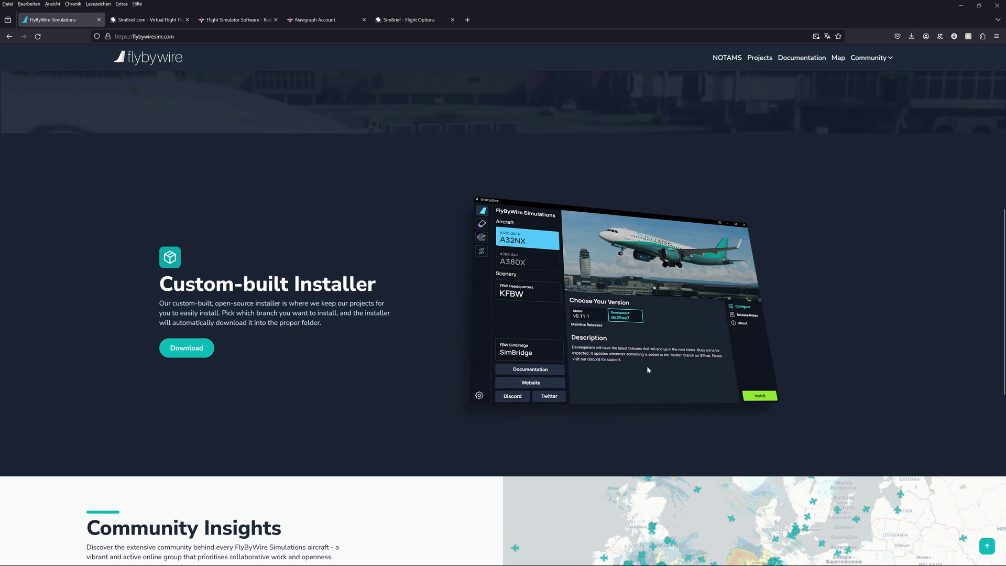
pyautogui.hotkey('ctrl', '+')
pyautogui.hotkey('ctrl', '+')
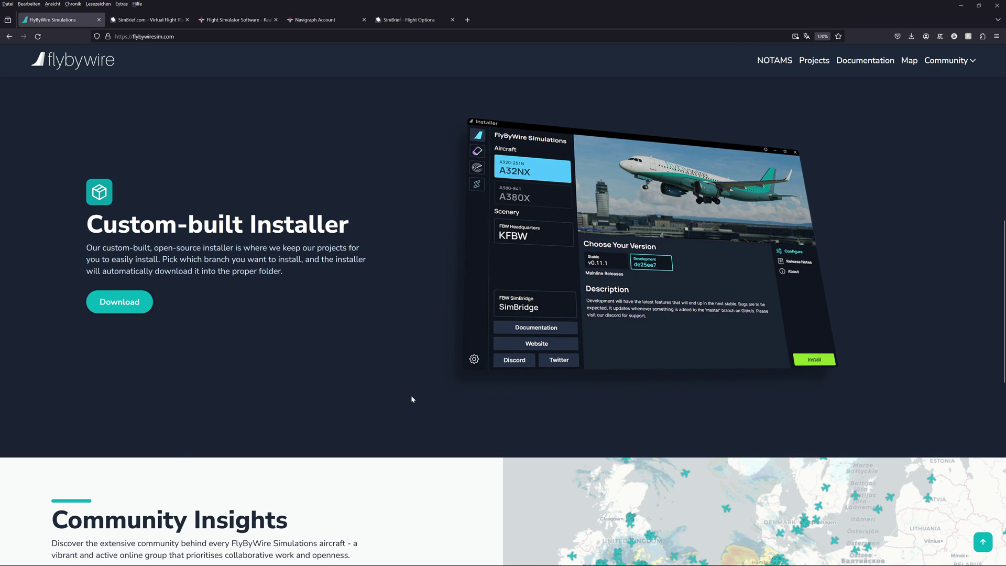
pyautogui.hotkey('ctrl', '-')
pyautogui.hotkey('ctrl', '+')
pyautogui.hotkey('ctrl', '-')
pyautogui.hotkey('ctrl', '-')
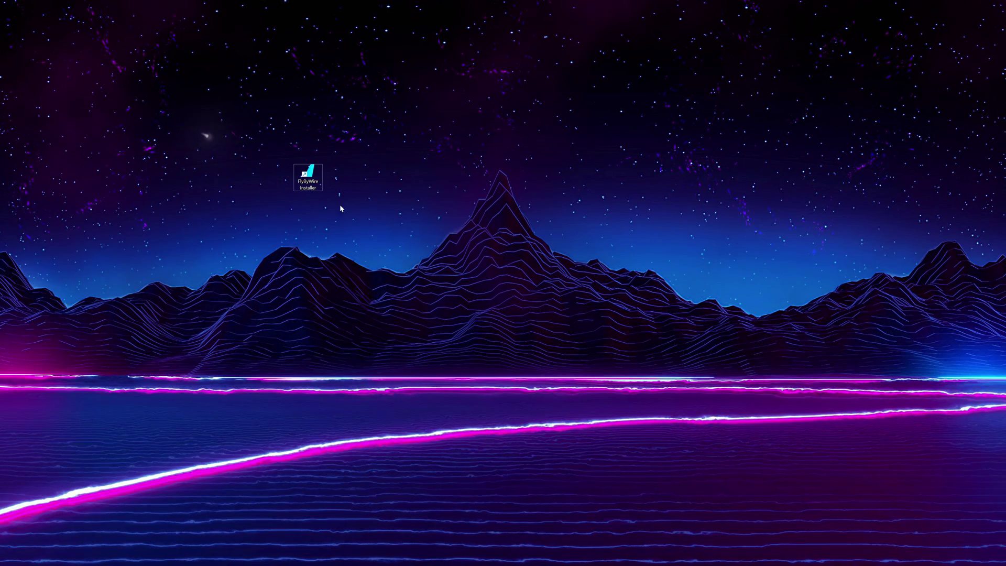
# Step: Launch the FlyByWire Installer and install the A32NX Development version, accepting the incompatible add-on notice and package size
pyautogui.click(315, 185)
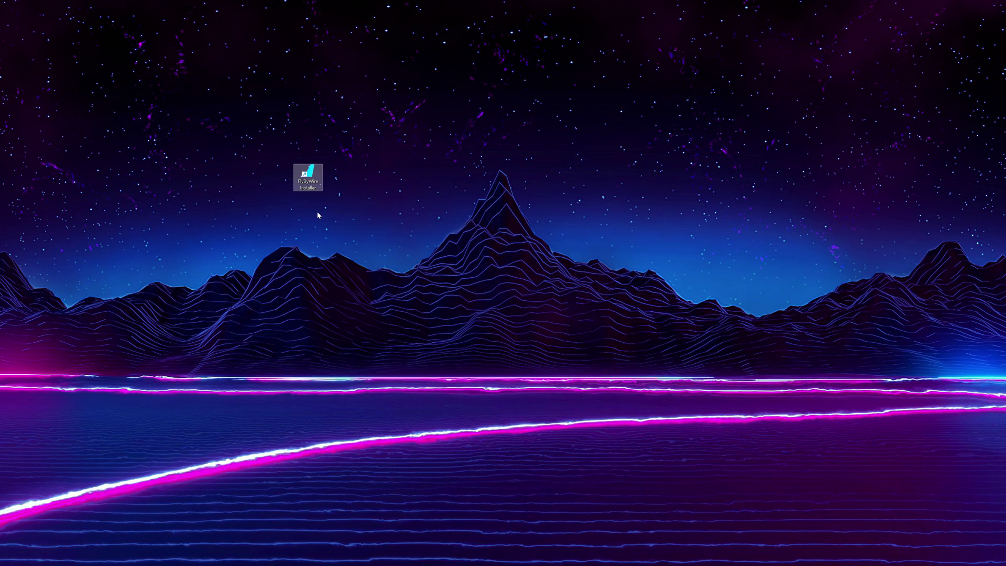
pyautogui.press('Return')
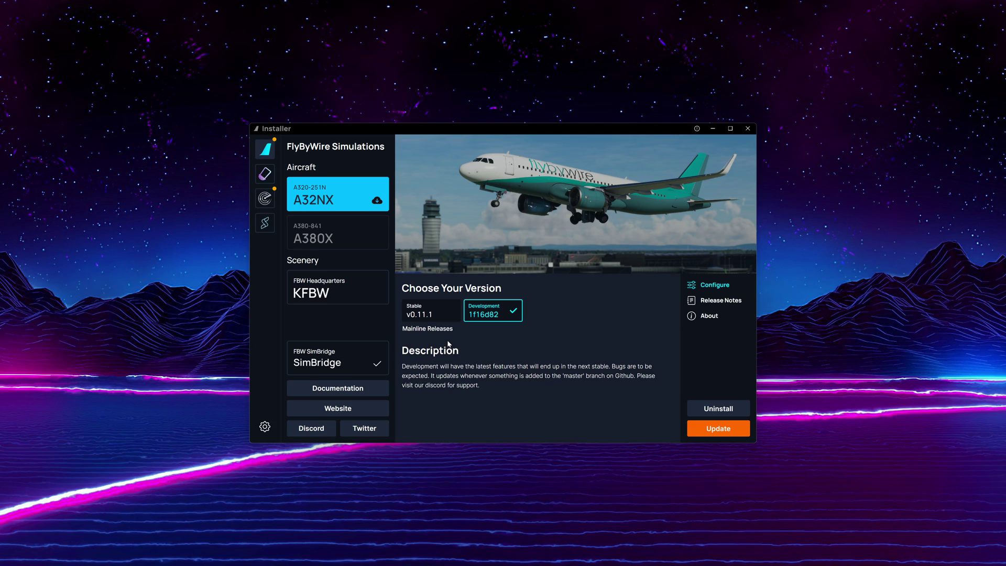
pyautogui.click(510, 316)
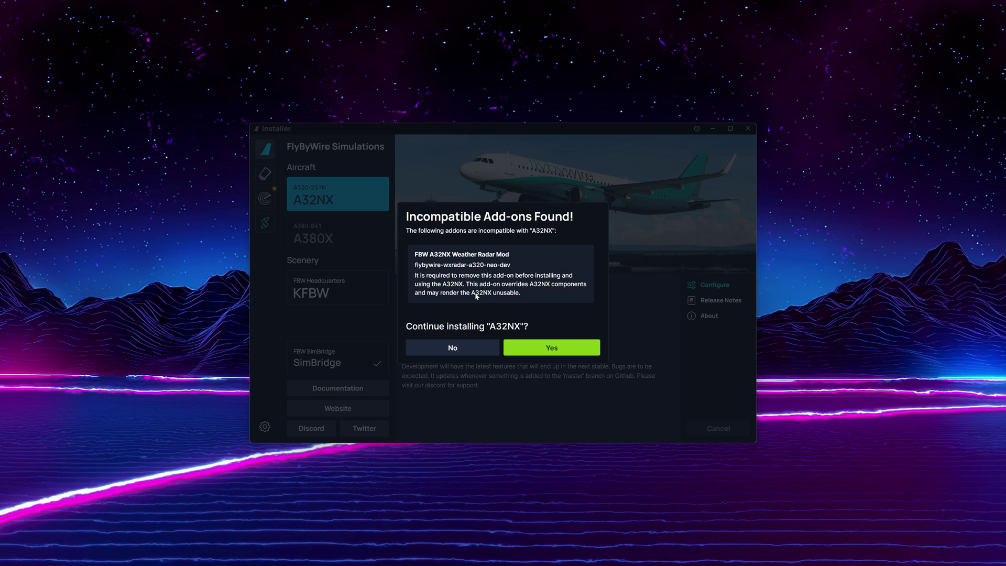
pyautogui.click(542, 347)
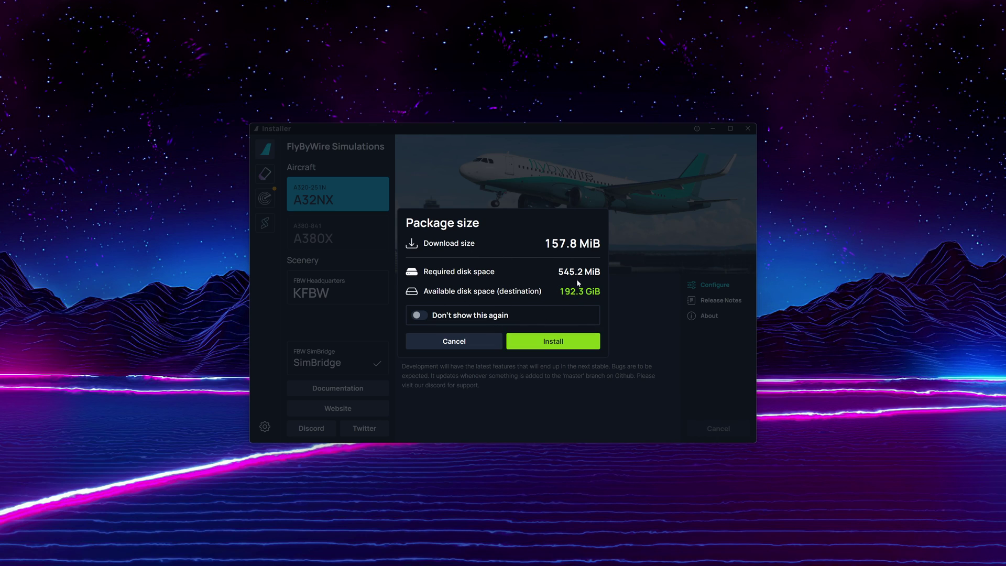
pyautogui.click(558, 341)
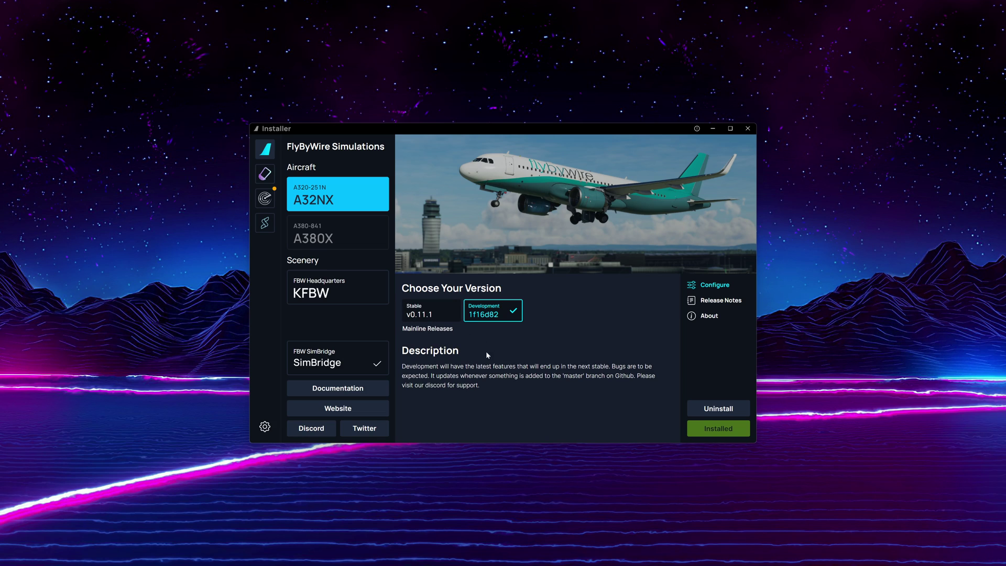
# Step: View the description of the A32NX Stable version and return to the Development version
pyautogui.click(431, 314)
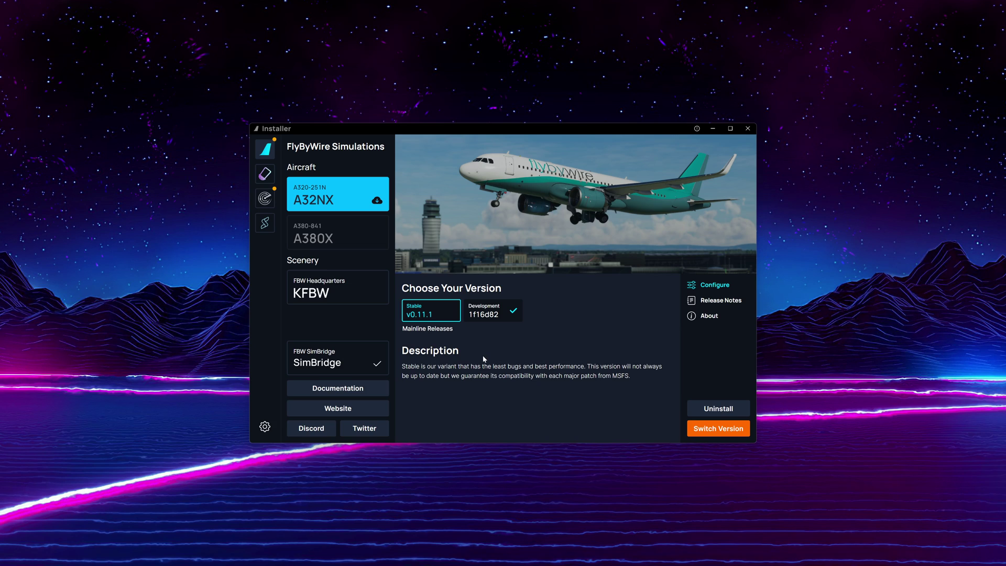
pyautogui.click(489, 316)
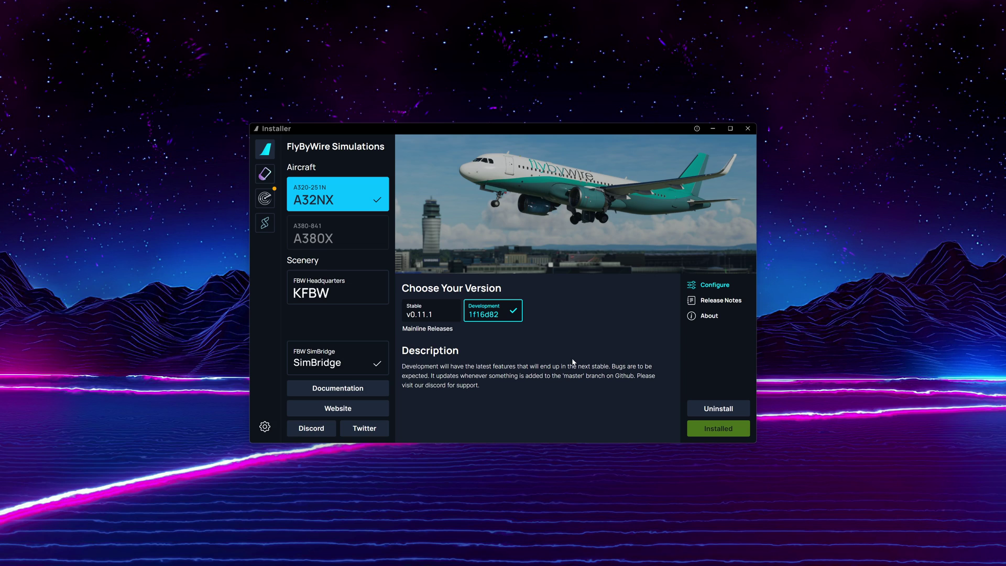
# Step: Start SimBridge and check its autostart configuration without changing it
pyautogui.click(344, 360)
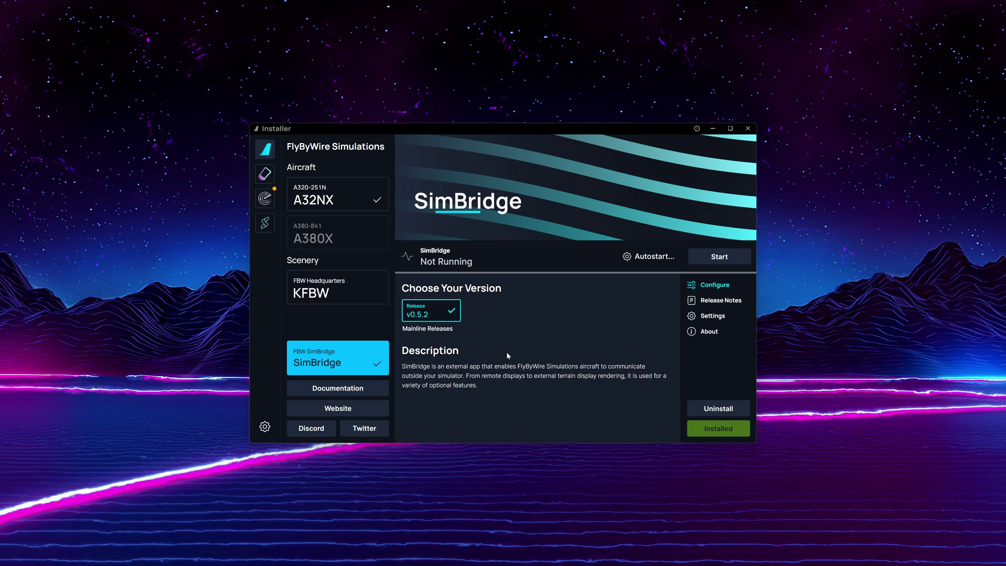
pyautogui.click(718, 259)
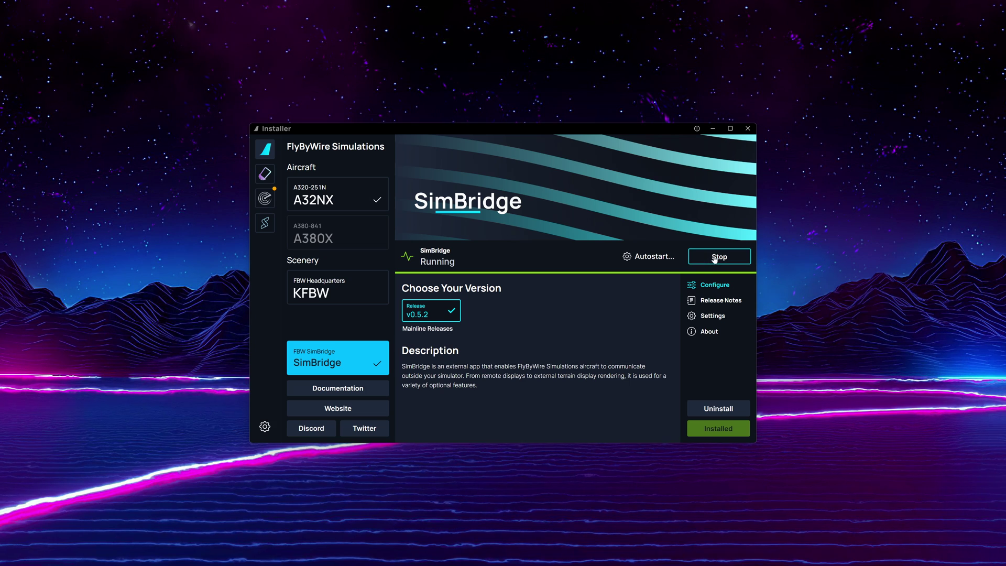
pyautogui.click(648, 256)
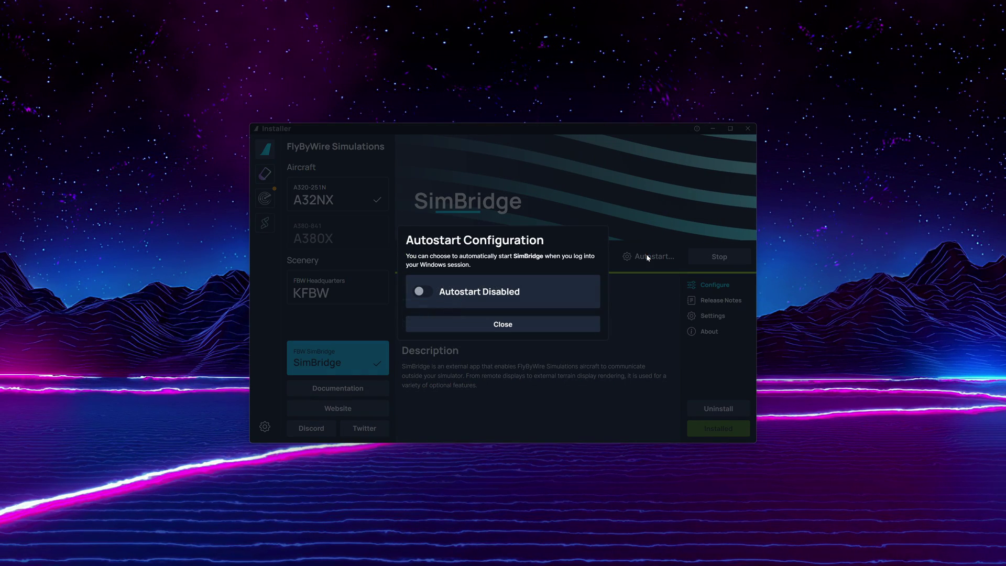
pyautogui.click(478, 330)
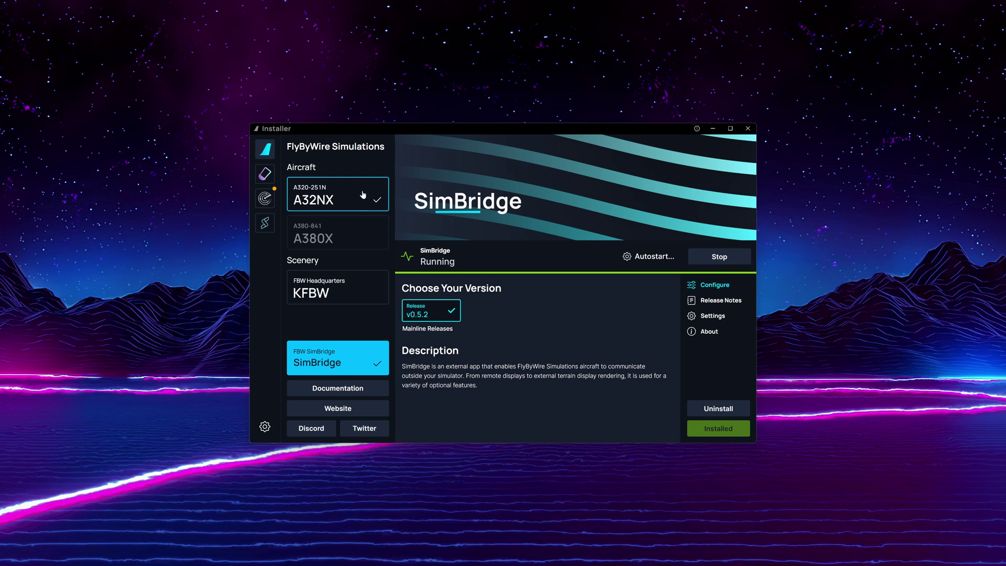
# Step: Look through the add-ons from Salty Simulations, FSLTL and Synaptic Simulations, then return to FlyByWire's SimBridge
pyautogui.click(264, 177)
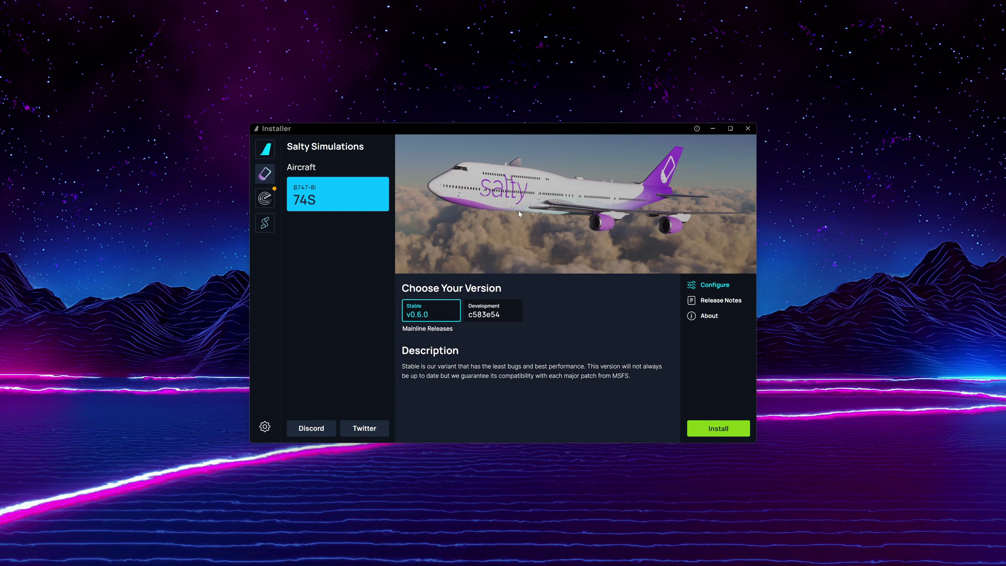
pyautogui.click(266, 204)
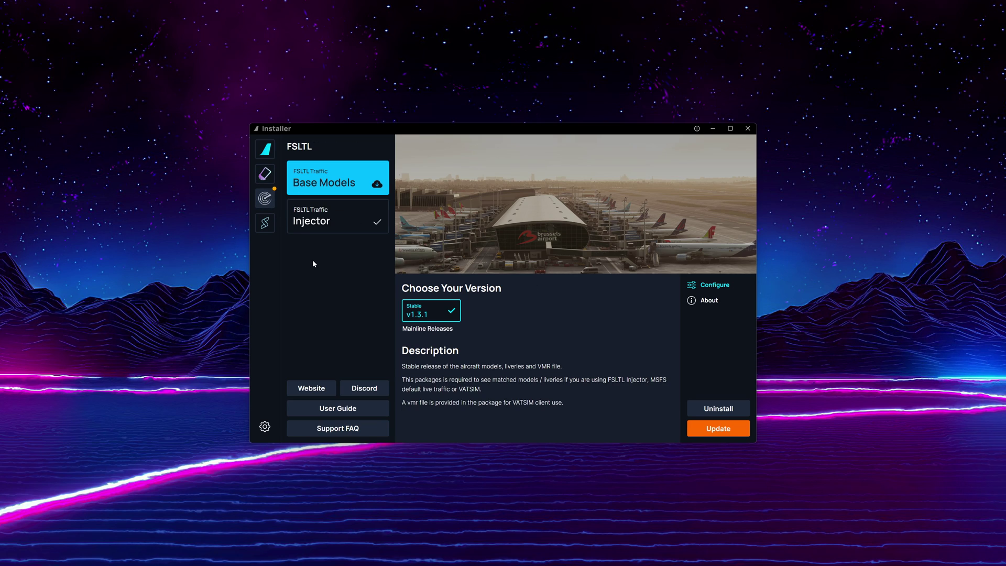
pyautogui.click(325, 224)
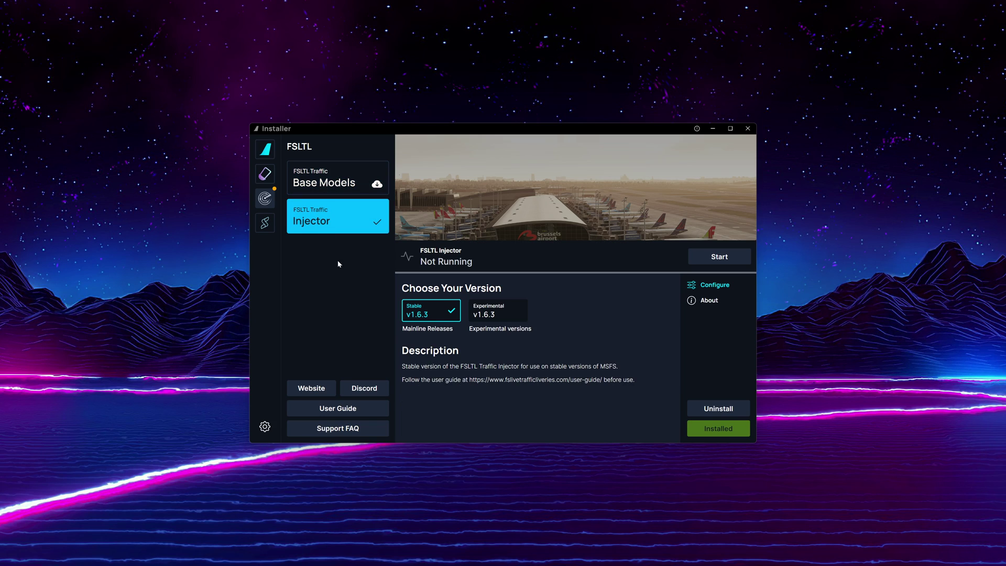
pyautogui.click(332, 190)
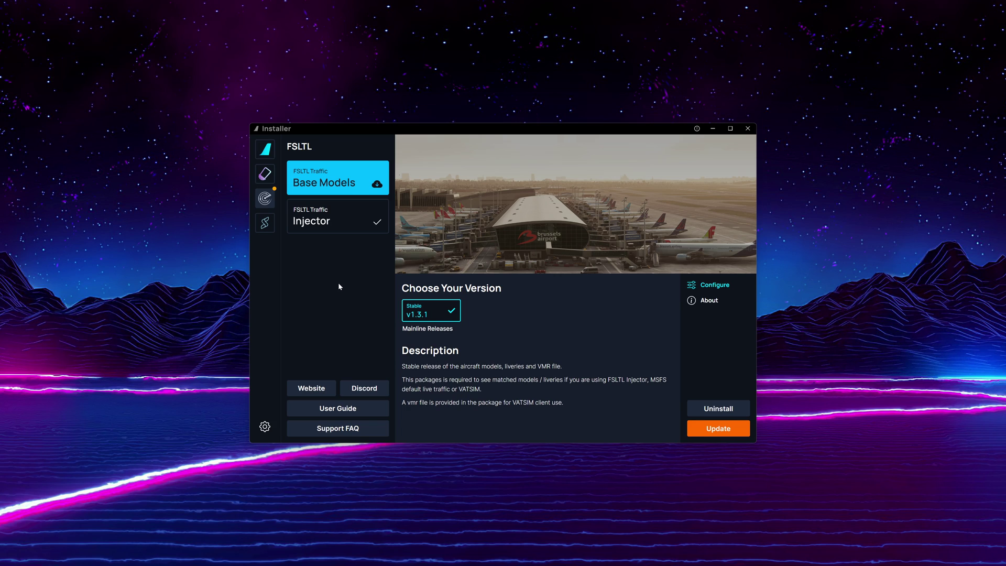
pyautogui.click(266, 223)
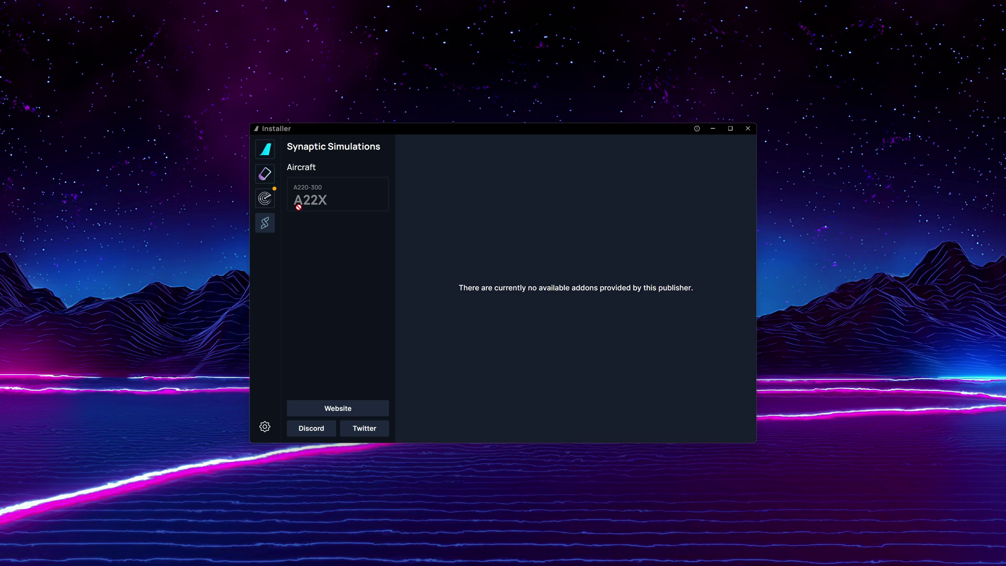
pyautogui.click(266, 157)
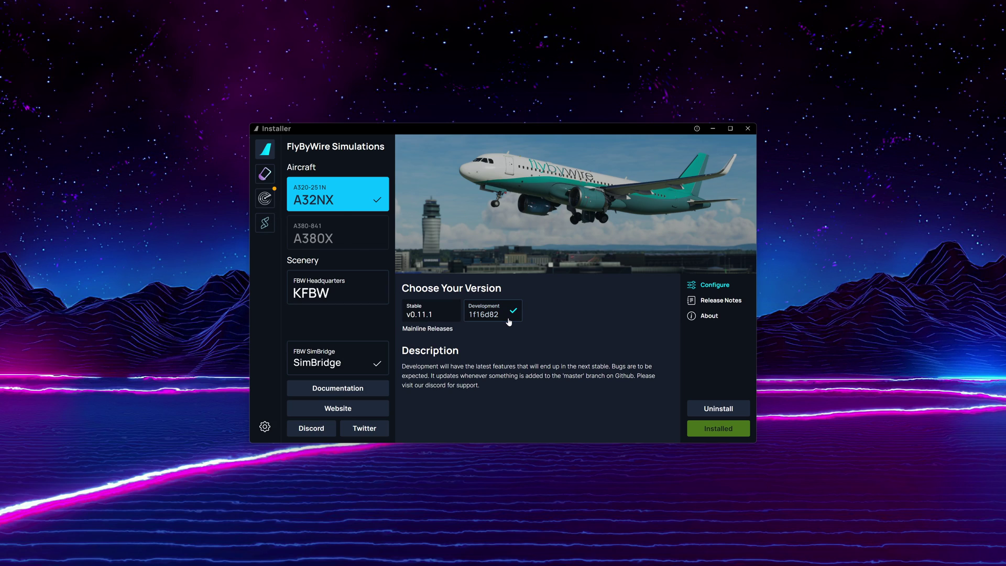
pyautogui.click(343, 362)
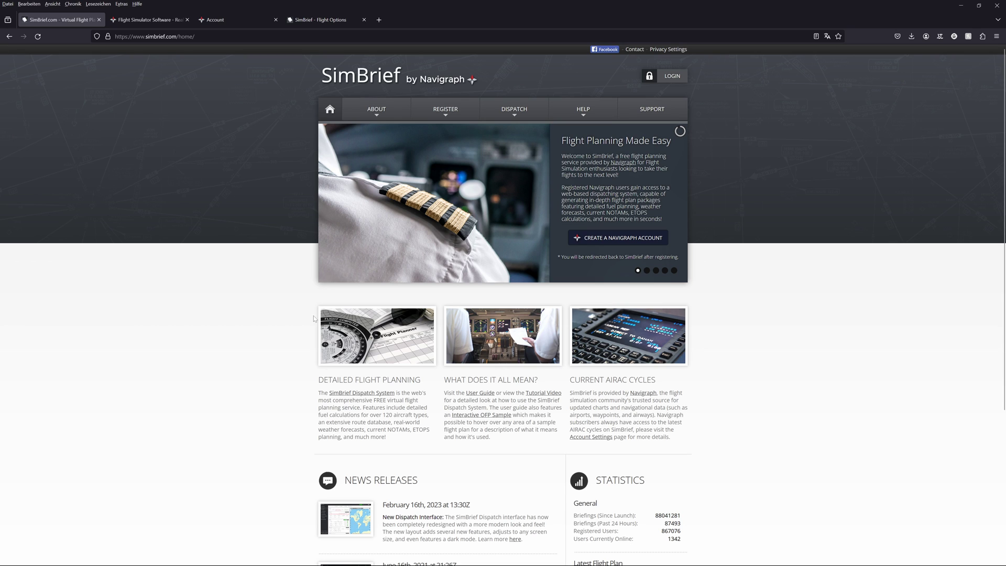
# Step: Follow SimBrief's account creation option to the Navigraph sign-in page, and open the registration form on the Navigraph website
pyautogui.moveTo(458, 112)
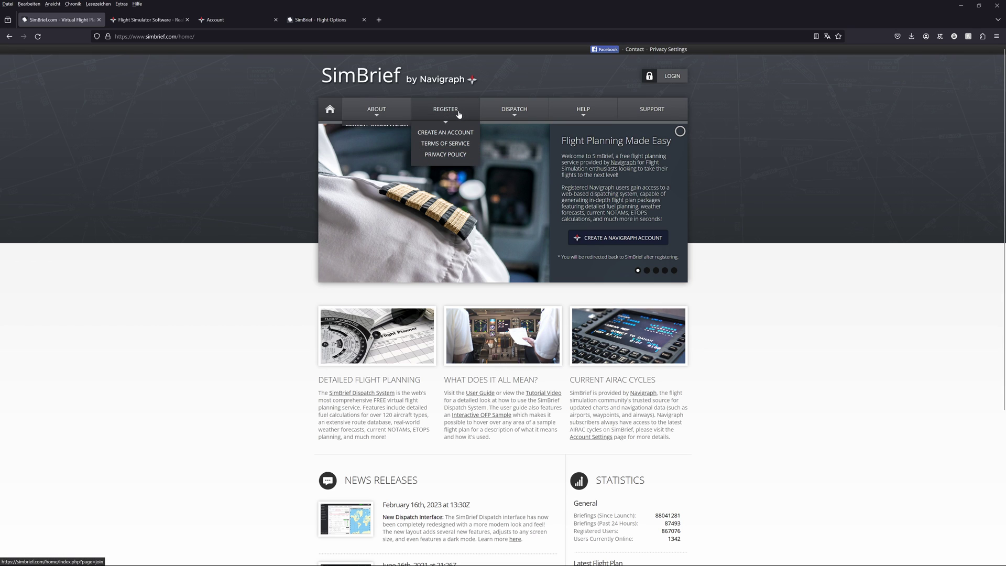
pyautogui.click(455, 134)
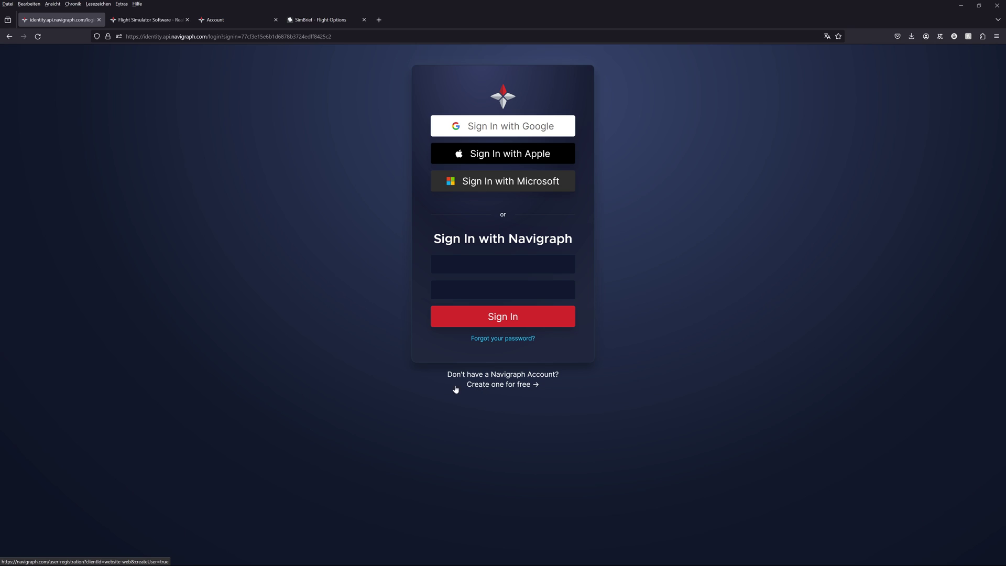
pyautogui.click(140, 20)
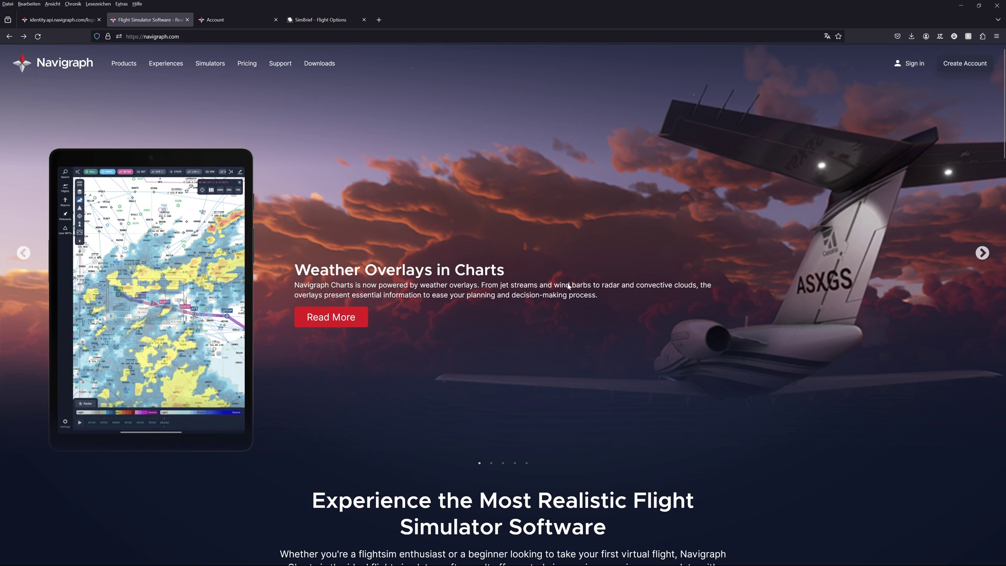
pyautogui.click(956, 66)
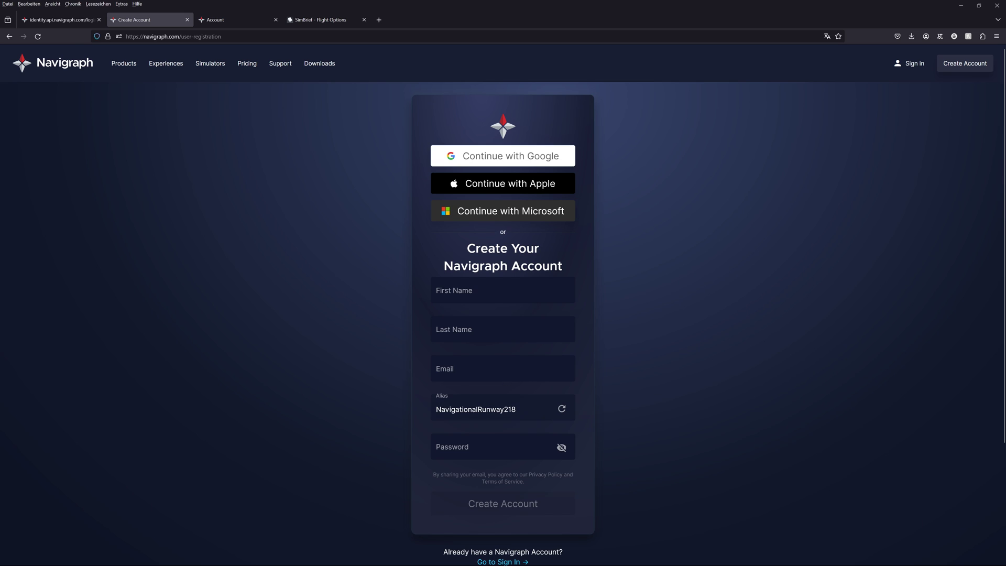
# Step: Replace the suggested alias in the Navigraph registration form with AeroAdventures
pyautogui.doubleClick(476, 409)
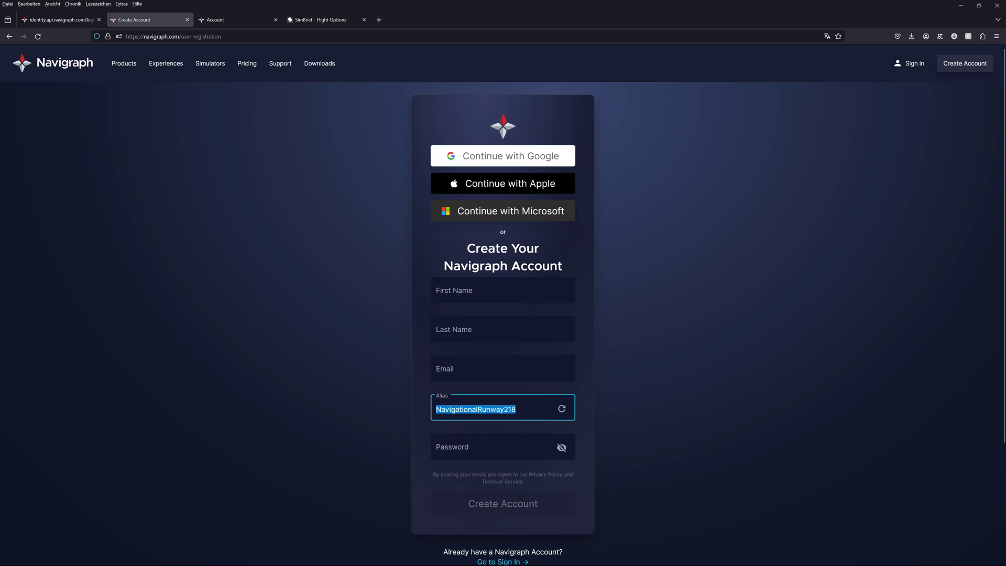
pyautogui.write('F')
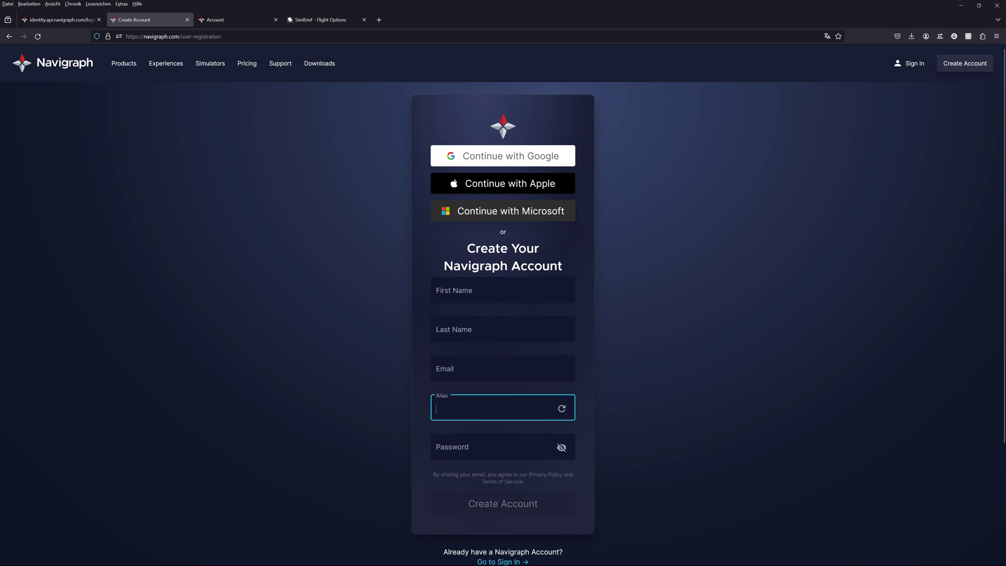
pyautogui.write('AeroAdventur')
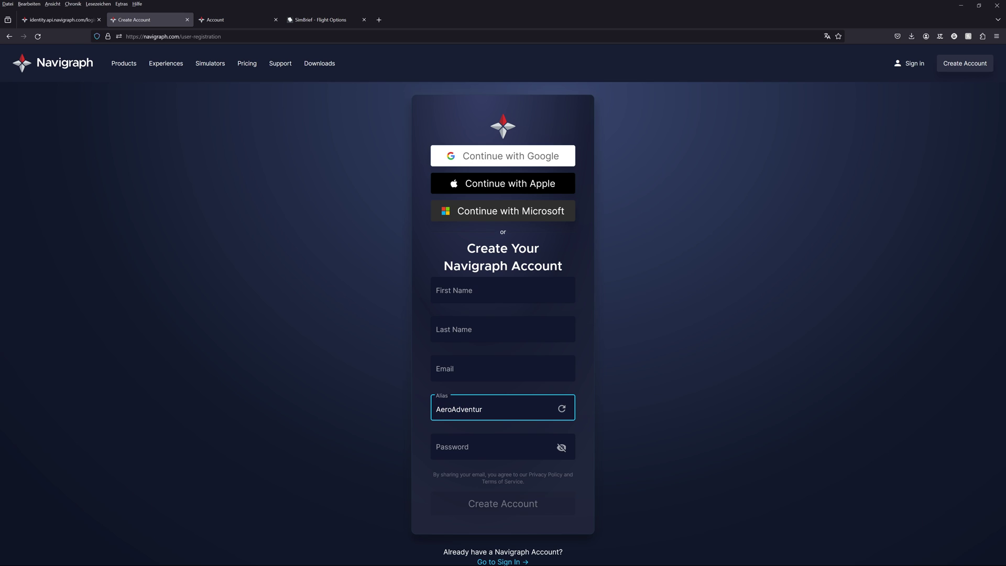
pyautogui.write('es')
pyautogui.click(628, 426)
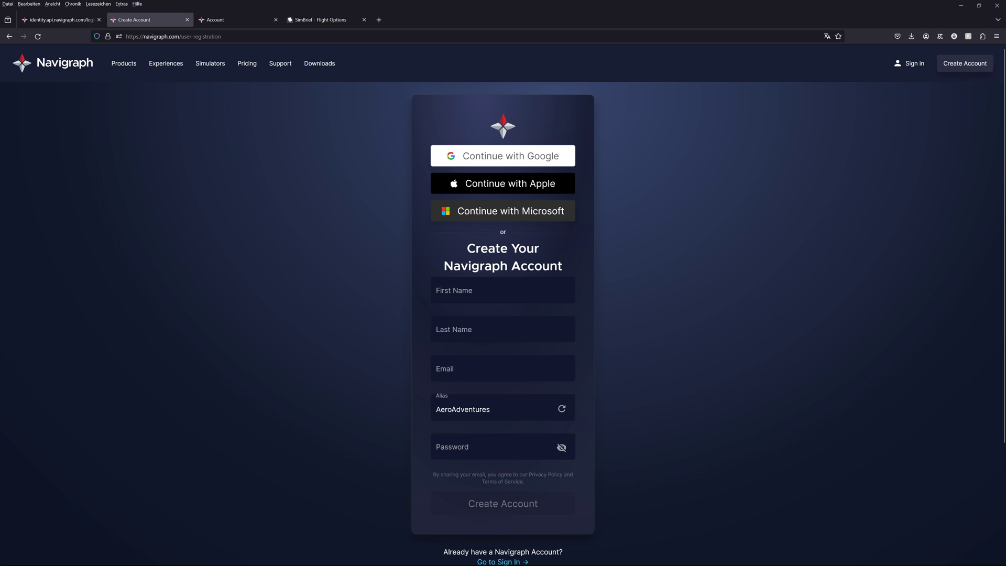
# Step: Find Navigraph Hub on the Navigraph Downloads page and examine the simulator packages in the Navigraph Hub application
pyautogui.click(218, 20)
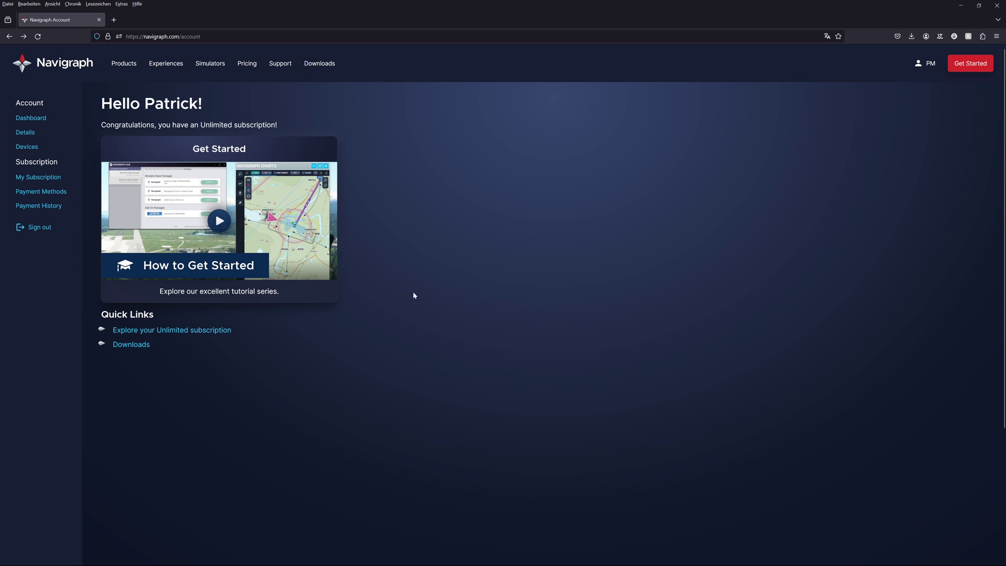
pyautogui.click(319, 64)
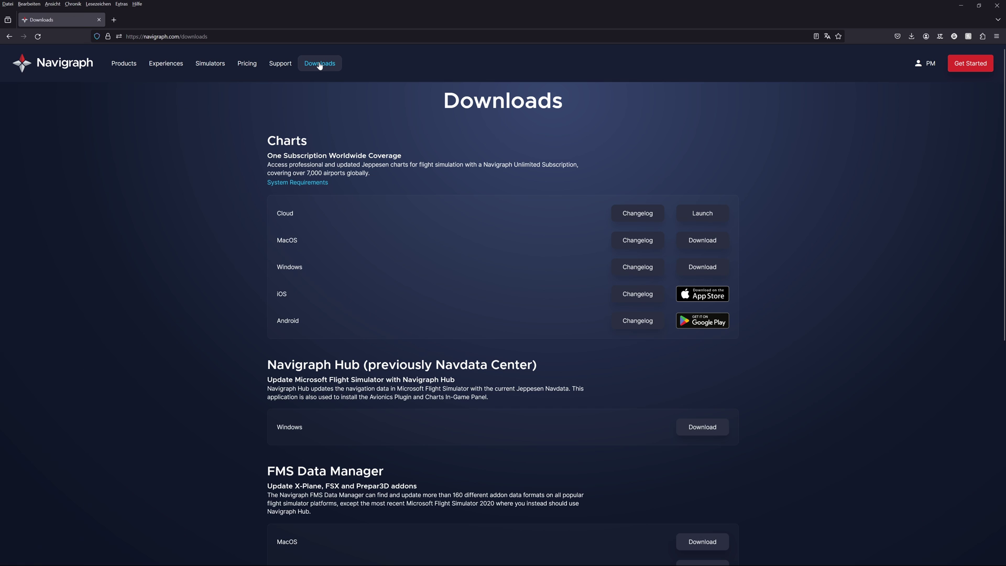
pyautogui.moveTo(267, 365); pyautogui.dragTo(363, 365)
pyautogui.click(356, 359)
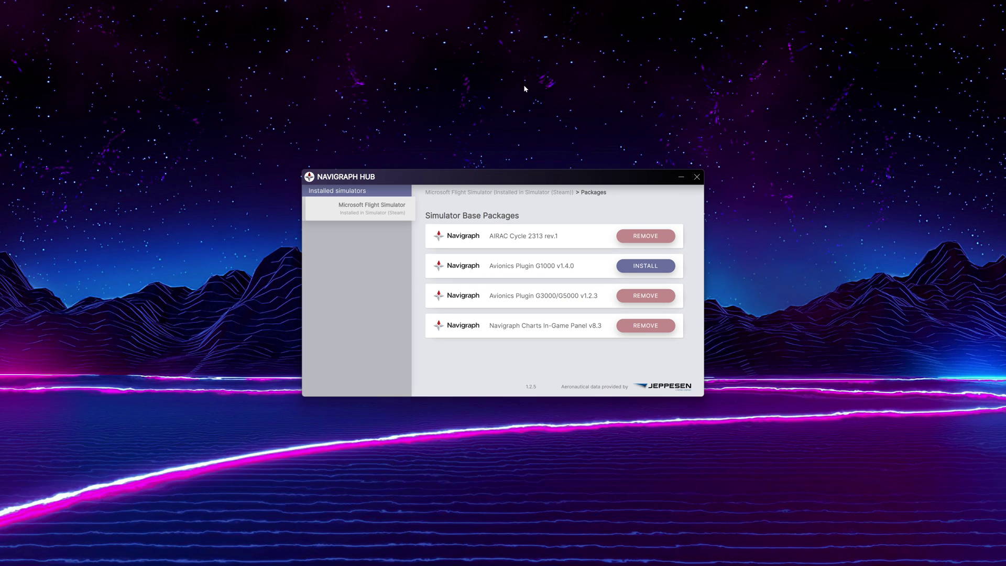
pyautogui.moveTo(278, 120); pyautogui.dragTo(390, 207)
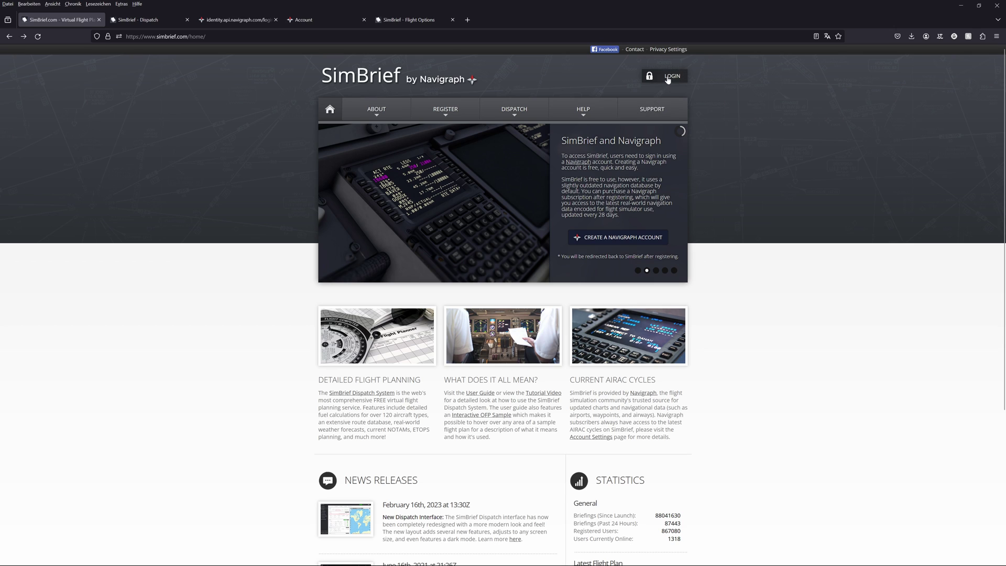
# Step: Look through the SimBrief Dispatch and Navigraph sign-in pages, and bring up the new-flight options form
pyautogui.click(137, 21)
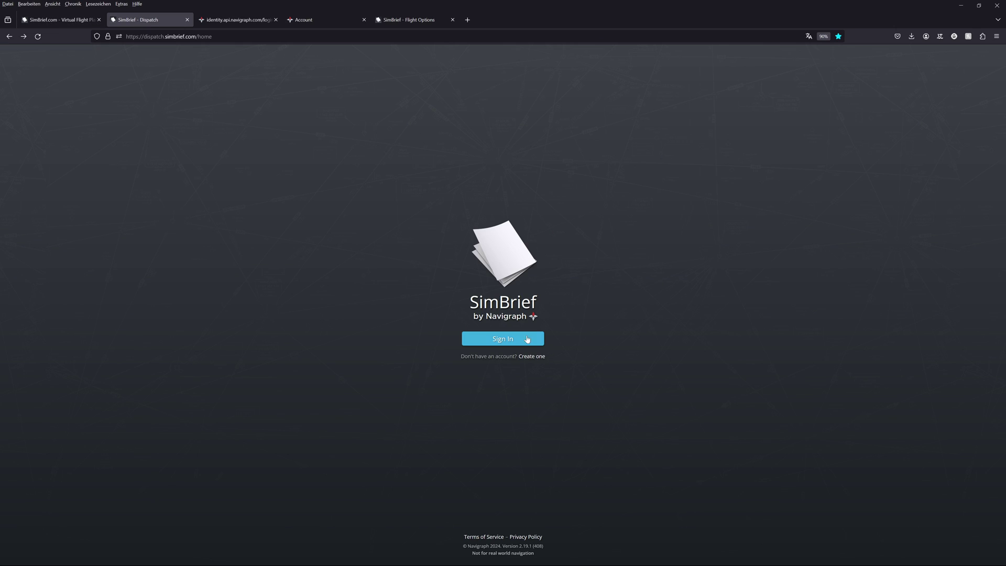
pyautogui.click(230, 22)
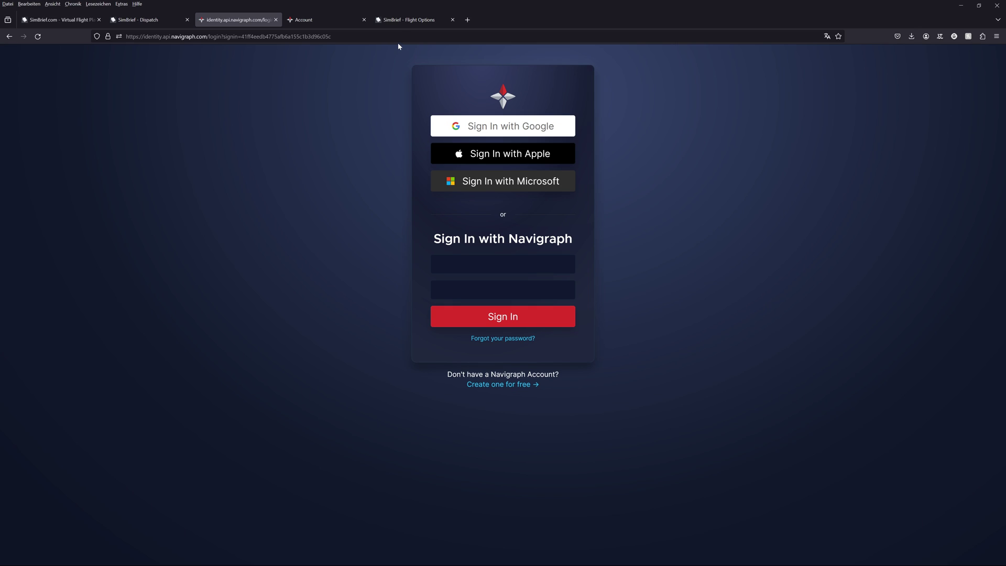
pyautogui.click(403, 21)
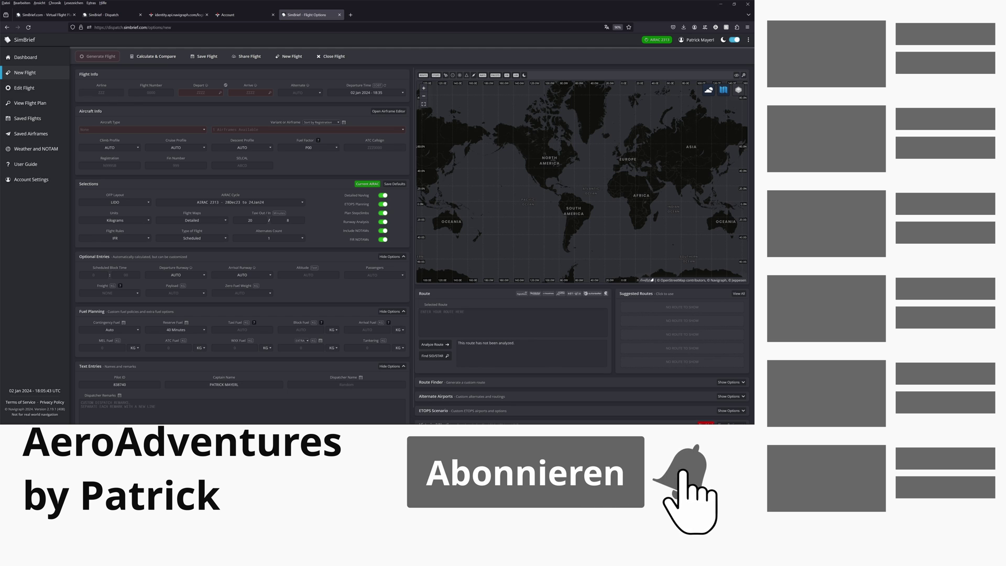
# Step: Enter EDDL as the departure airport and EDDN as the arrival airport, leaving the airline blank
pyautogui.click(101, 92)
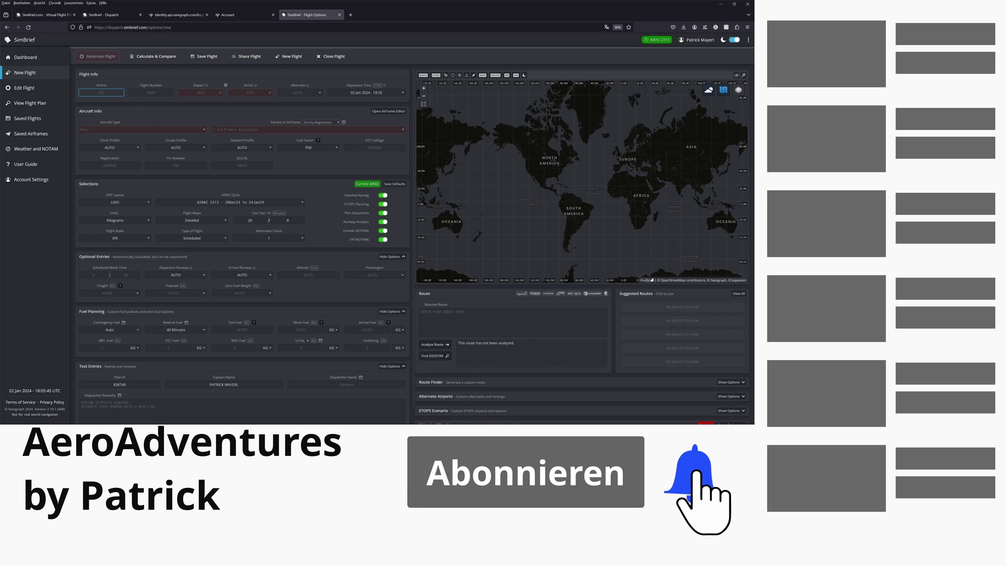
pyautogui.click(117, 88)
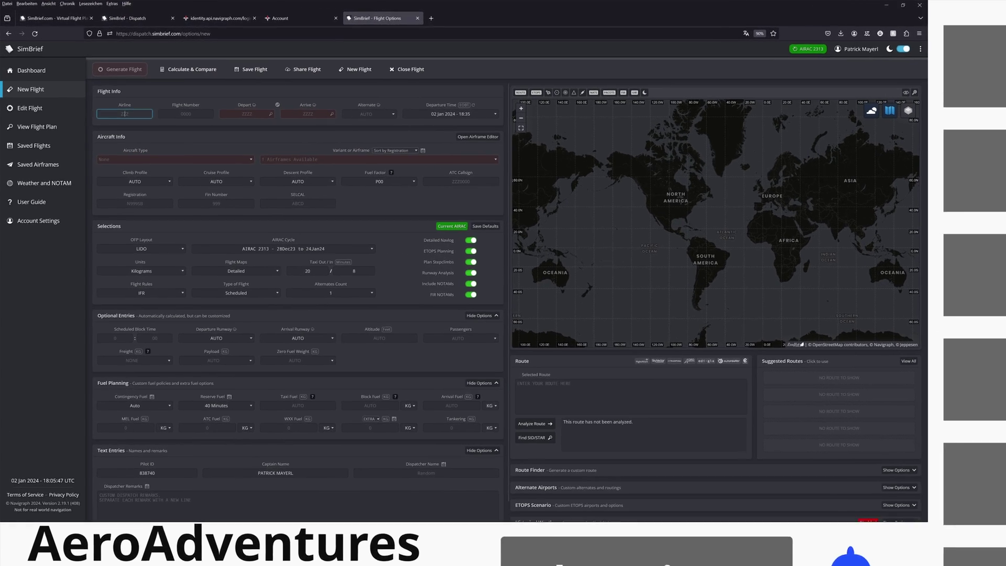
pyautogui.click(101, 92)
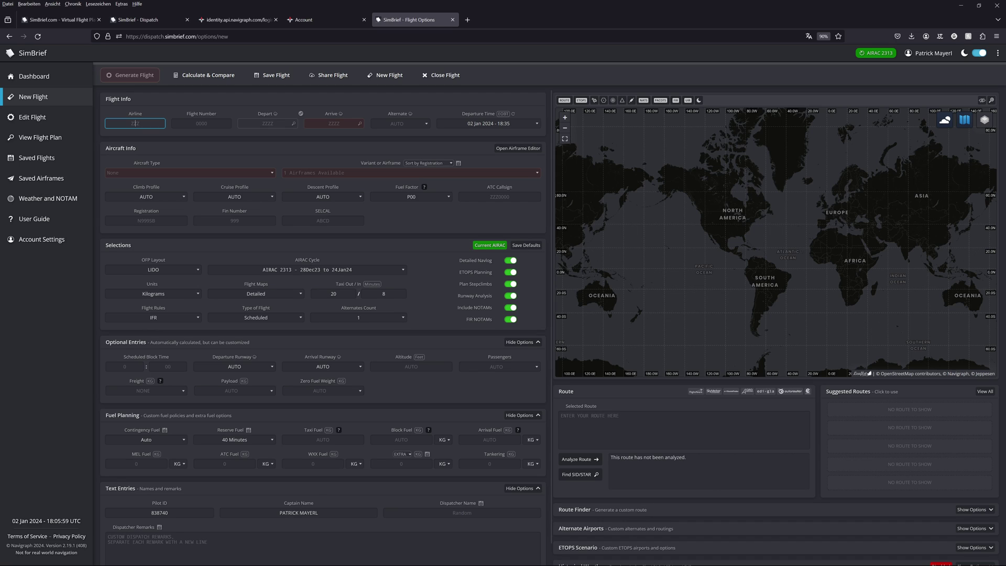
pyautogui.click(267, 123)
pyautogui.write('EDDL')
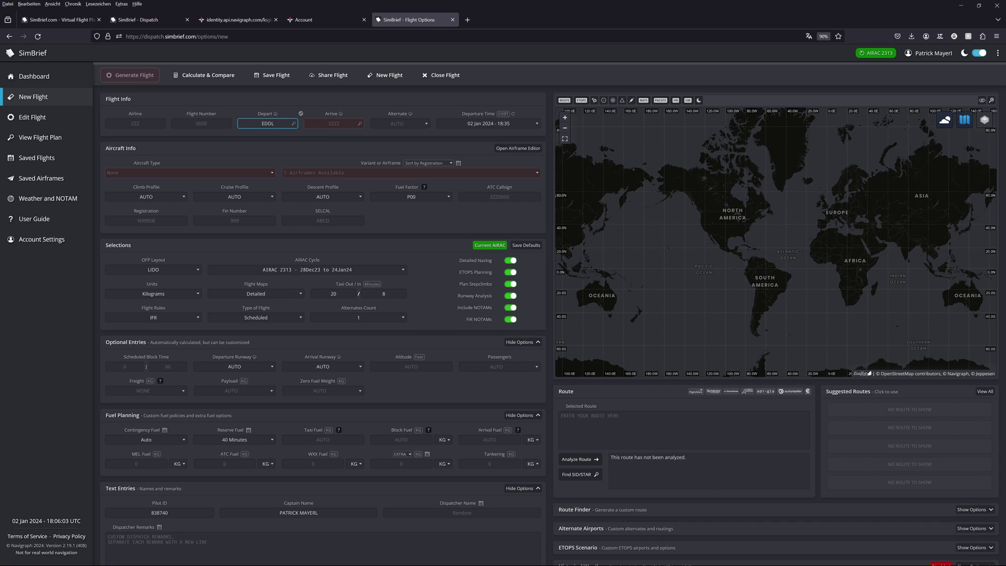
pyautogui.click(333, 123)
pyautogui.write('EDDN')
pyautogui.click(349, 142)
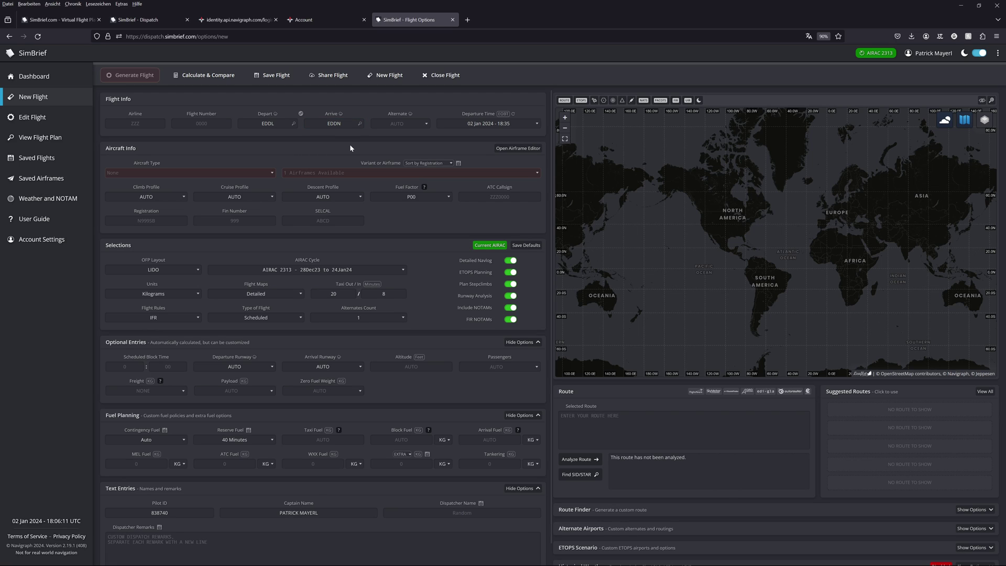
# Step: Check the alternate airport choices and the departure date and time picker without changing them
pyautogui.click(397, 124)
pyautogui.click(396, 139)
pyautogui.click(518, 129)
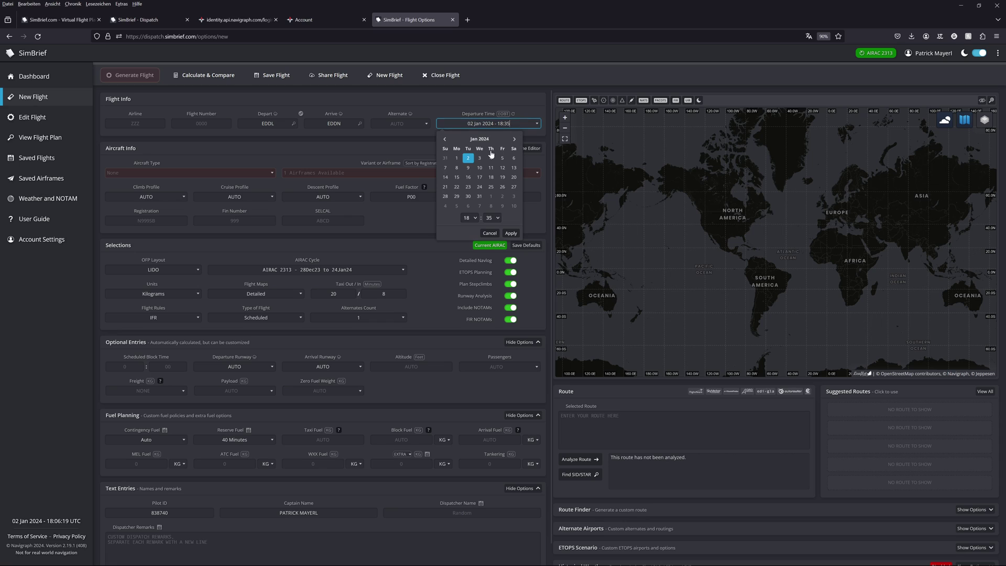
pyautogui.click(493, 222)
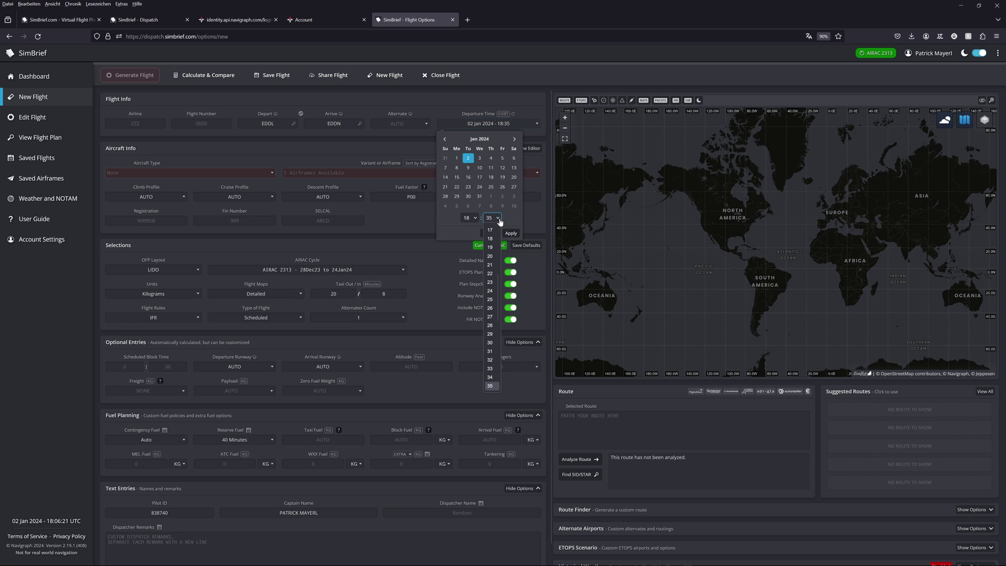
pyautogui.click(498, 218)
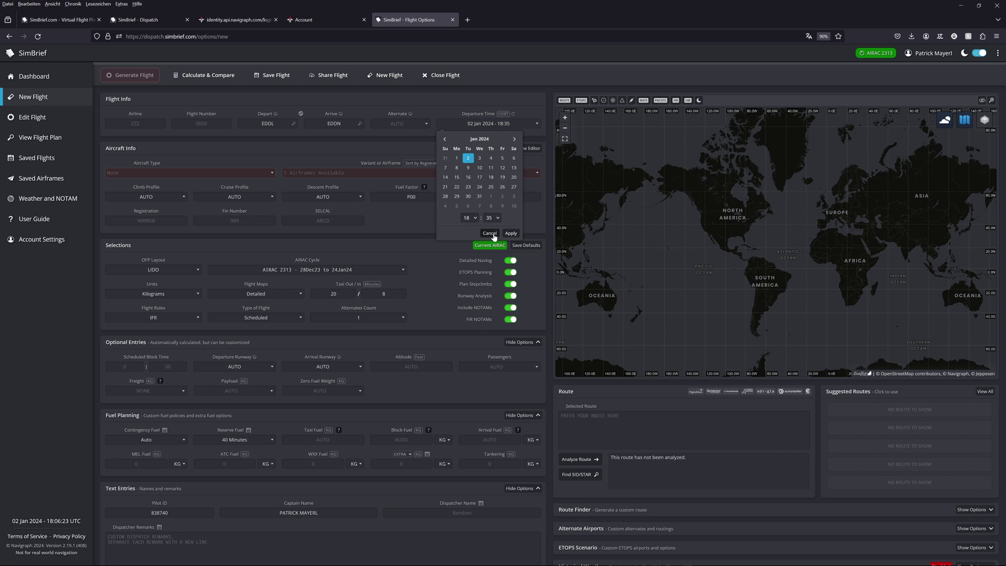
pyautogui.click(490, 233)
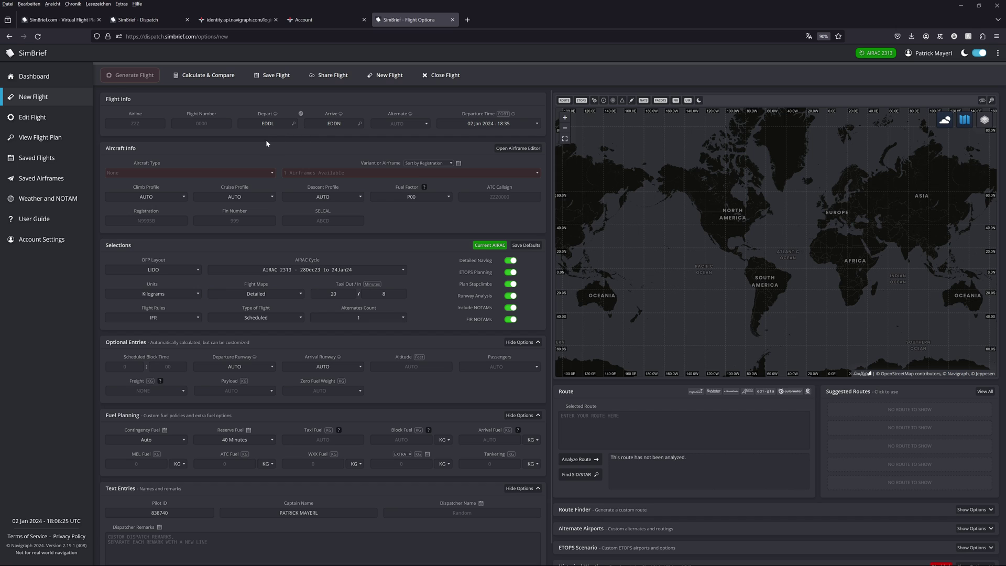
# Step: Select A20N - A320-251N as the aircraft type for the flight
pyautogui.click(244, 172)
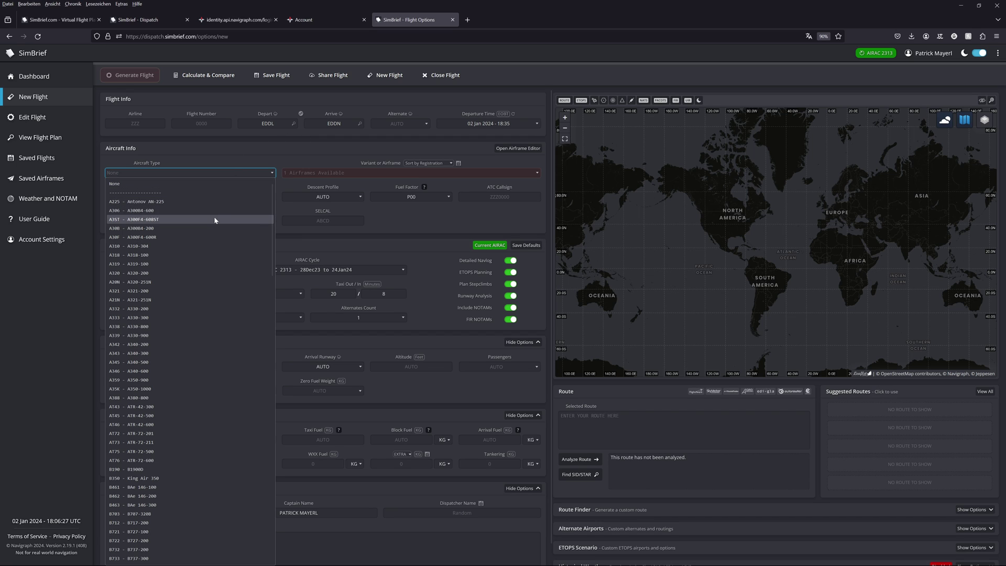
pyautogui.click(168, 282)
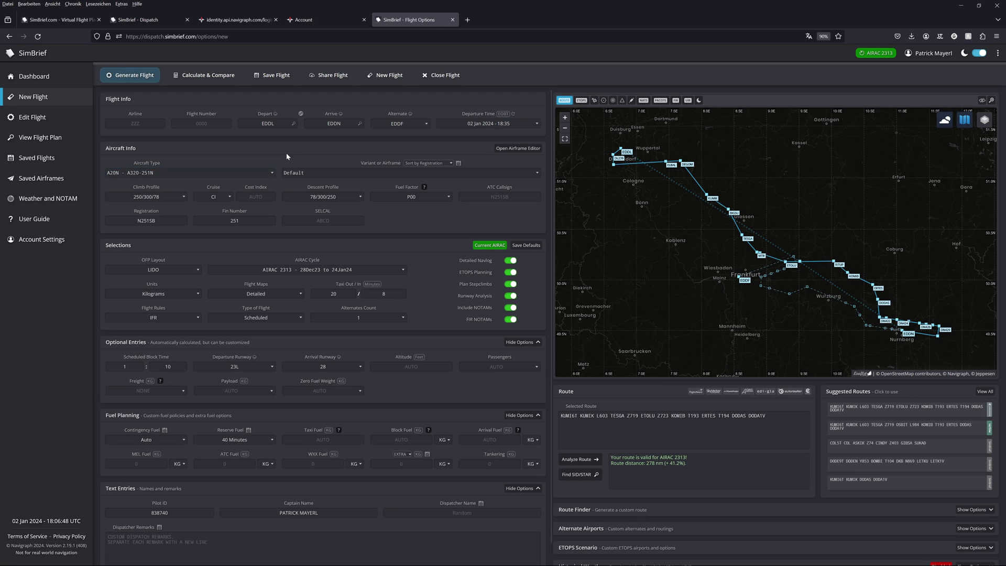
# Step: Try the FlyByWire A32NX - All Versions airframe, and return to the Default airframe
pyautogui.click(304, 172)
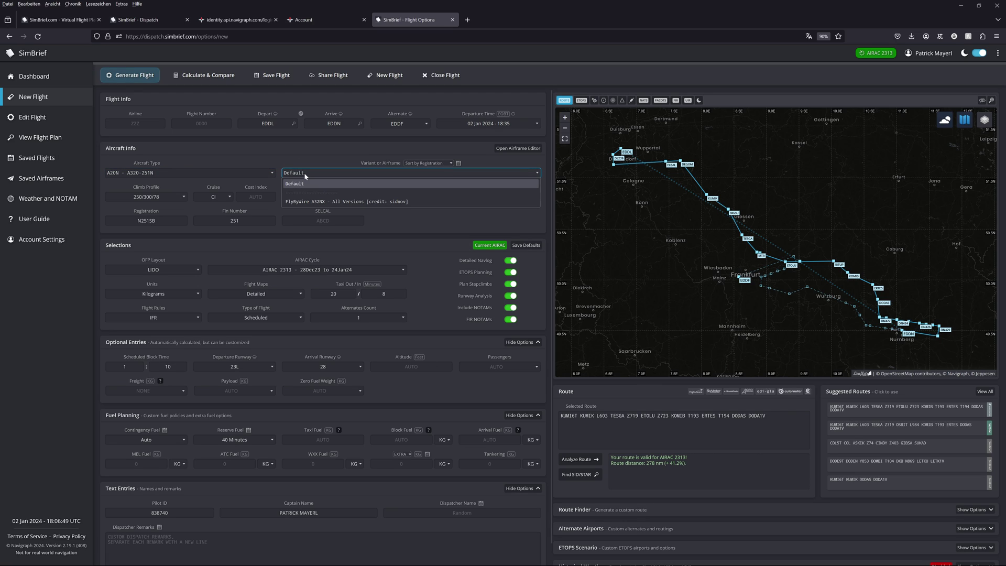
pyautogui.click(331, 202)
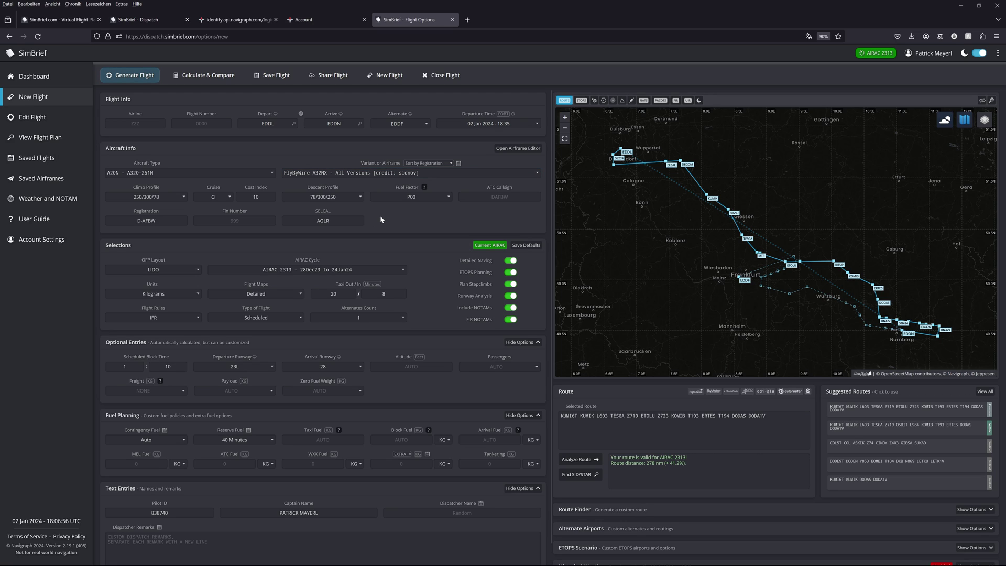
pyautogui.click(322, 174)
pyautogui.click(356, 183)
# Step: Look through the available AIRAC cycles in the flight selections without changing the chosen cycle
pyautogui.scroll(-1, 310, 204)
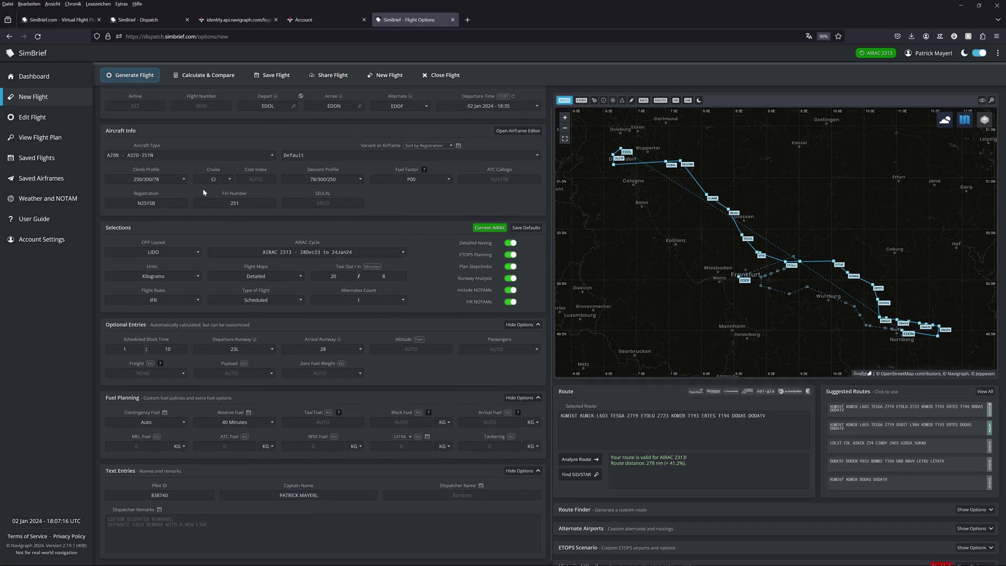
pyautogui.click(310, 253)
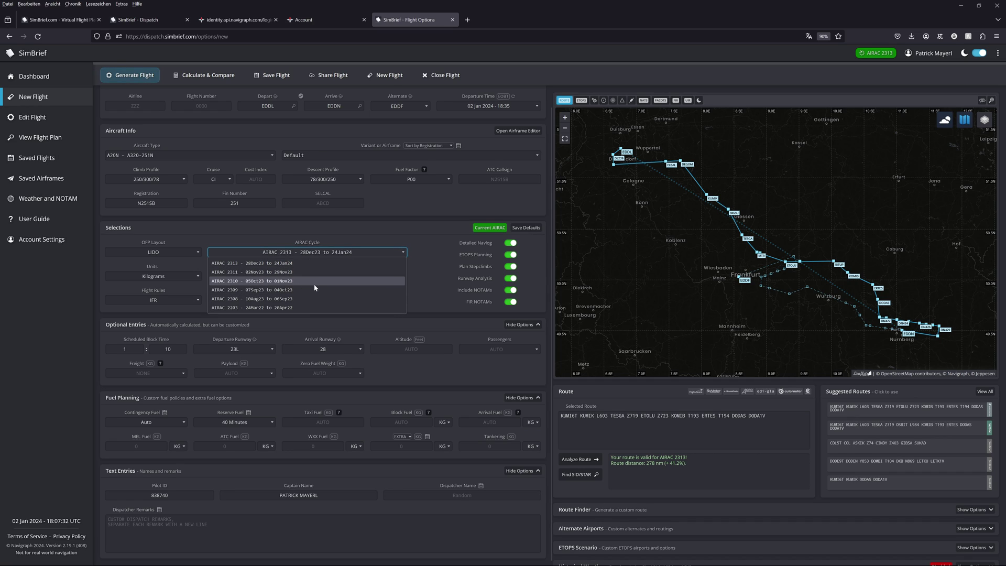
pyautogui.click(336, 257)
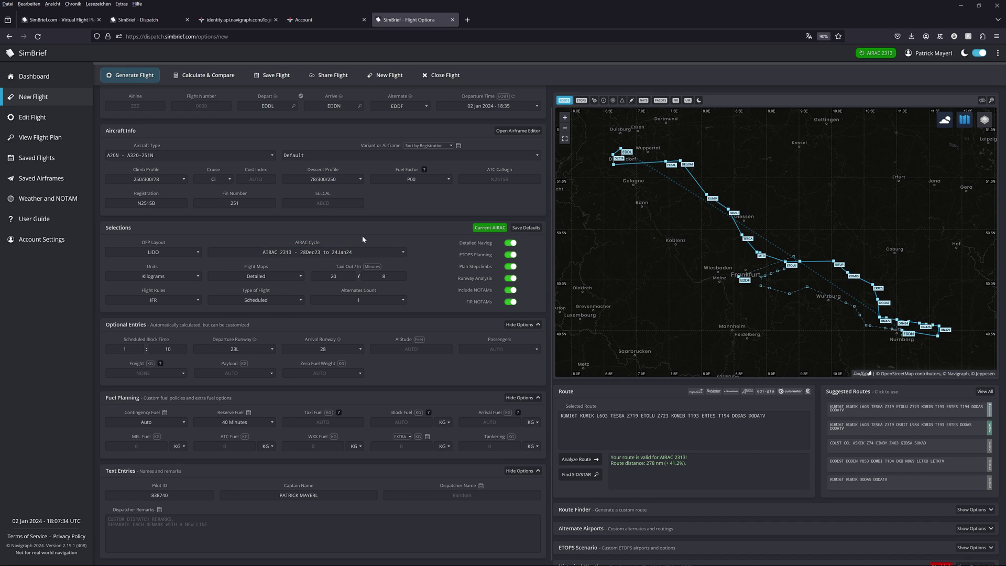
pyautogui.click(296, 254)
pyautogui.click(304, 254)
# Step: Examine the departure part of the route around EDDL on the map, and check the remaining flight options
pyautogui.scroll(1, 617, 173)
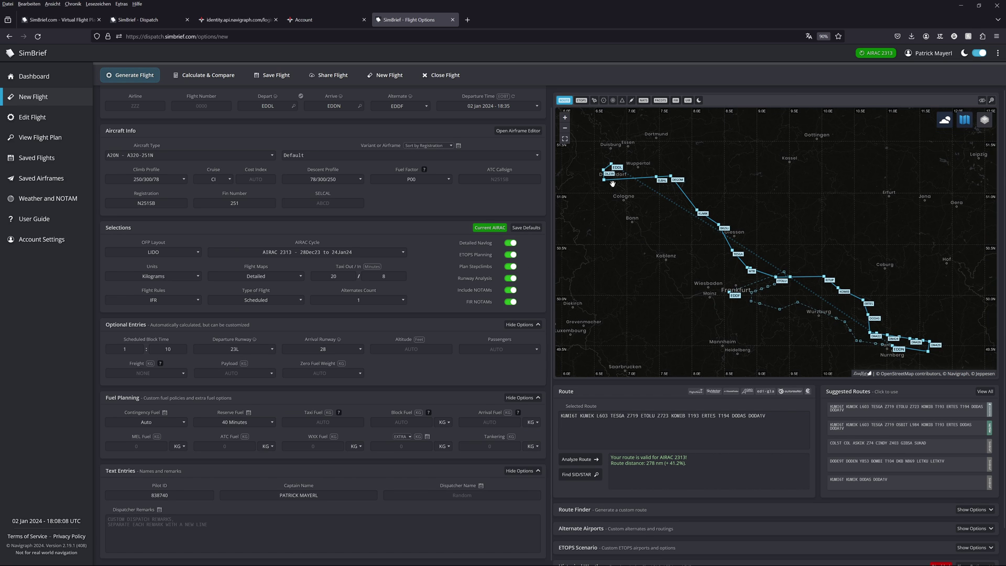
pyautogui.scroll(2, 613, 181)
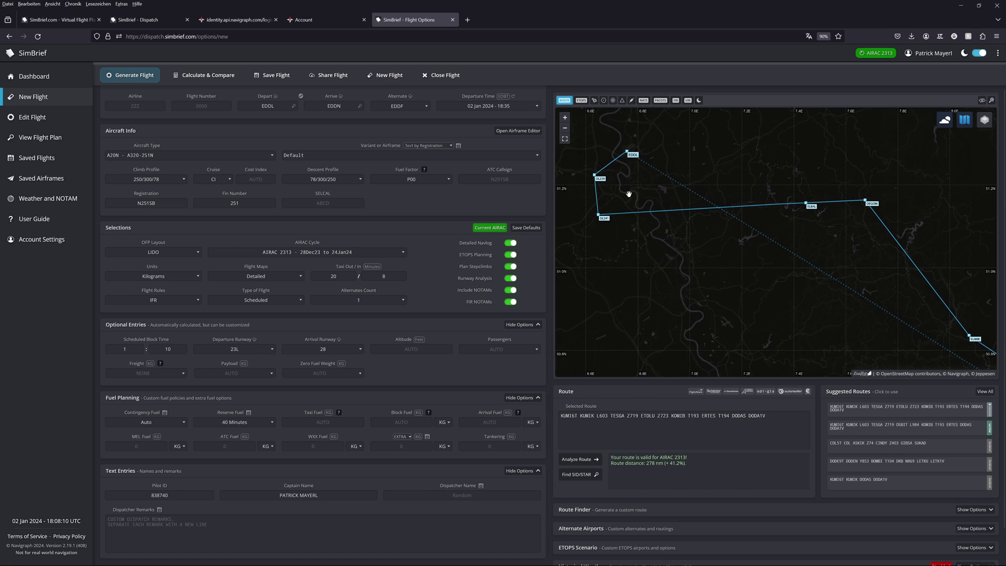
pyautogui.scroll(-1, 647, 209)
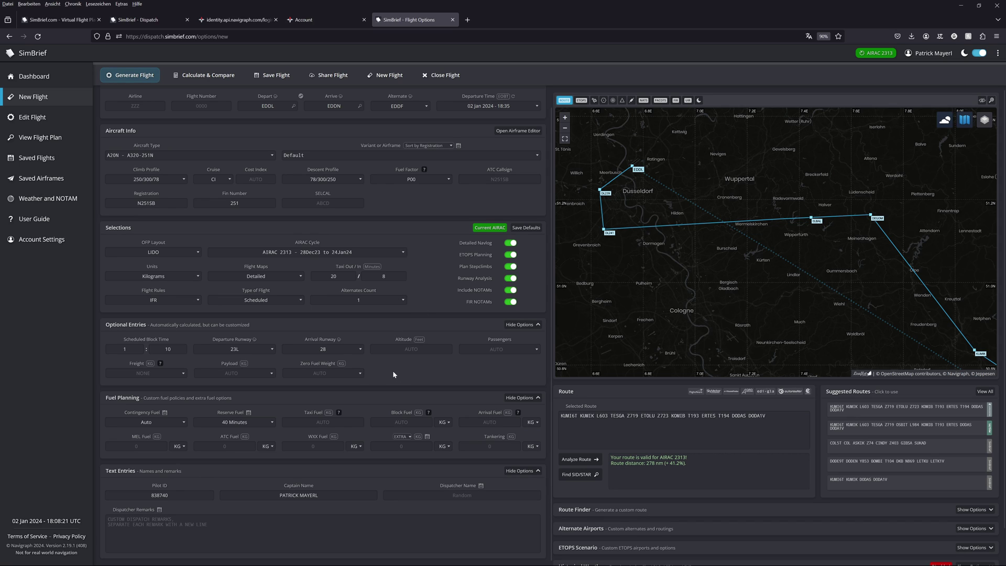
pyautogui.scroll(1, 395, 370)
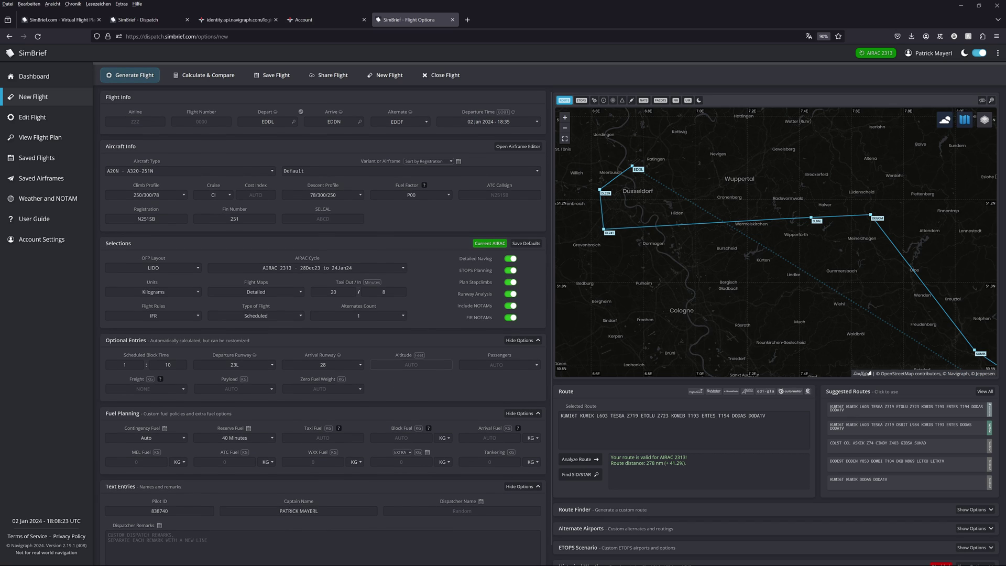
pyautogui.scroll(-1, 396, 370)
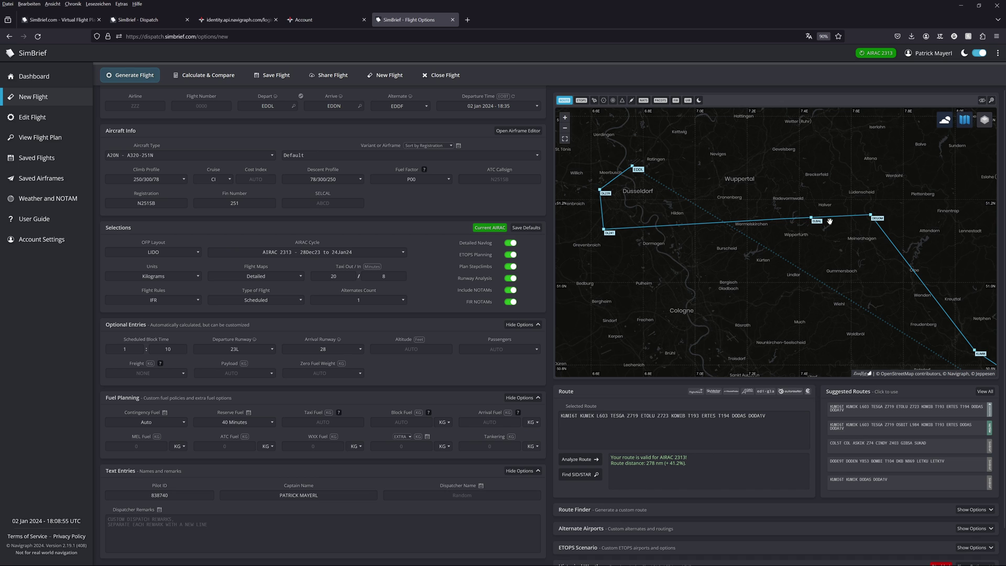
# Step: Follow the planned route on the map from EDDL to the approach at EDDN, and review it as a whole
pyautogui.scroll(-4, 783, 275)
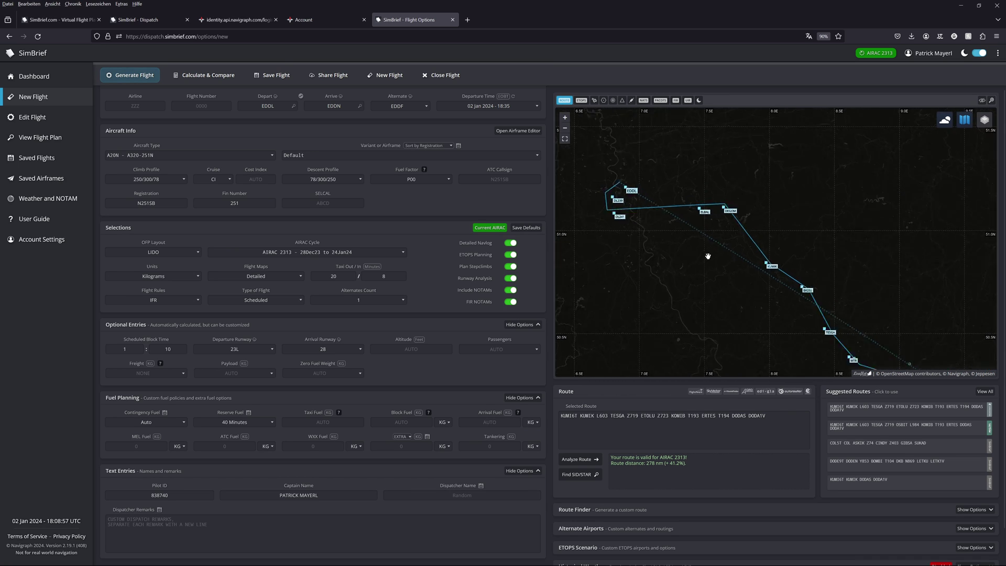
pyautogui.moveTo(693, 240); pyautogui.dragTo(638, 220)
pyautogui.scroll(2, 680, 289)
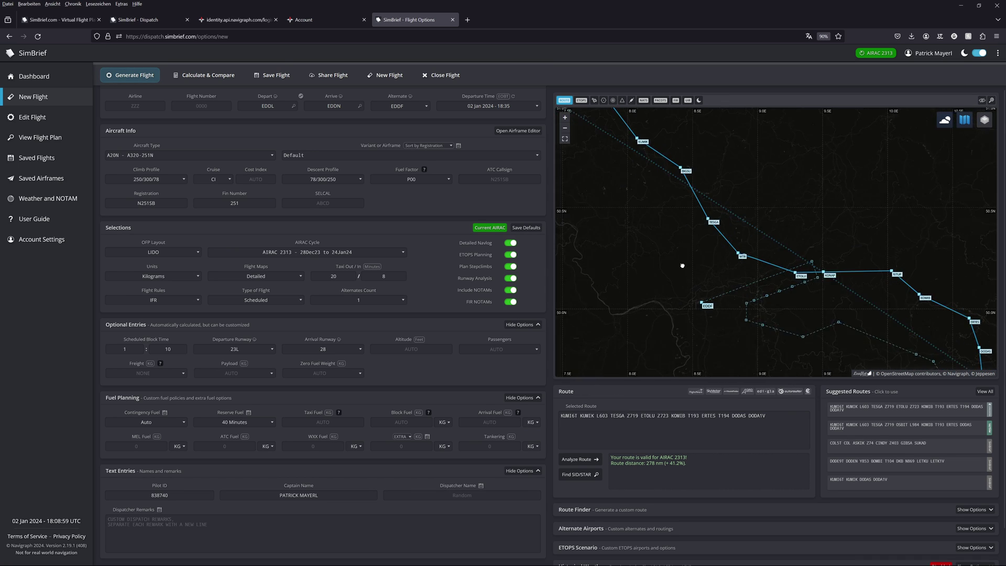
pyautogui.moveTo(680, 289); pyautogui.dragTo(669, 295)
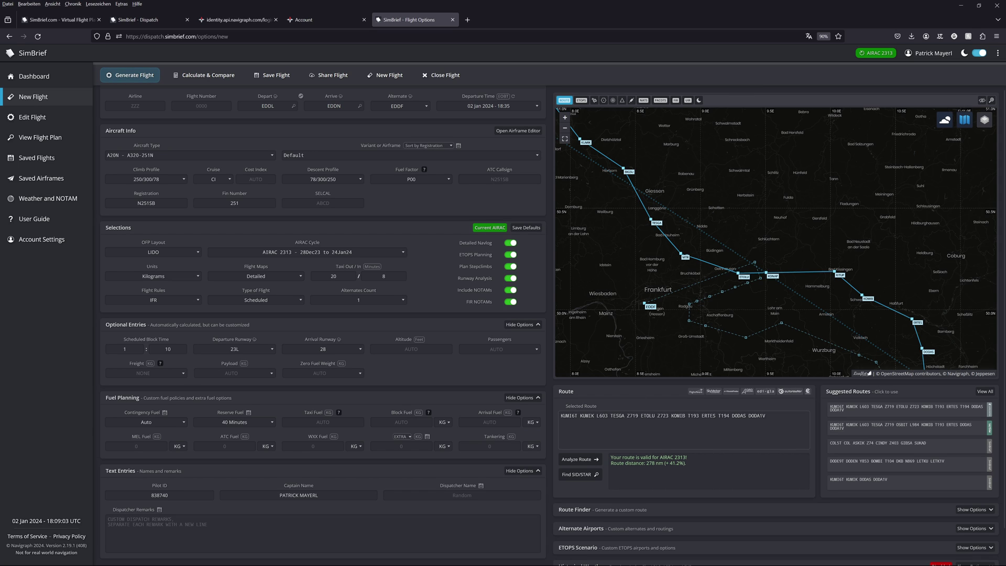
pyautogui.moveTo(733, 293); pyautogui.dragTo(617, 231)
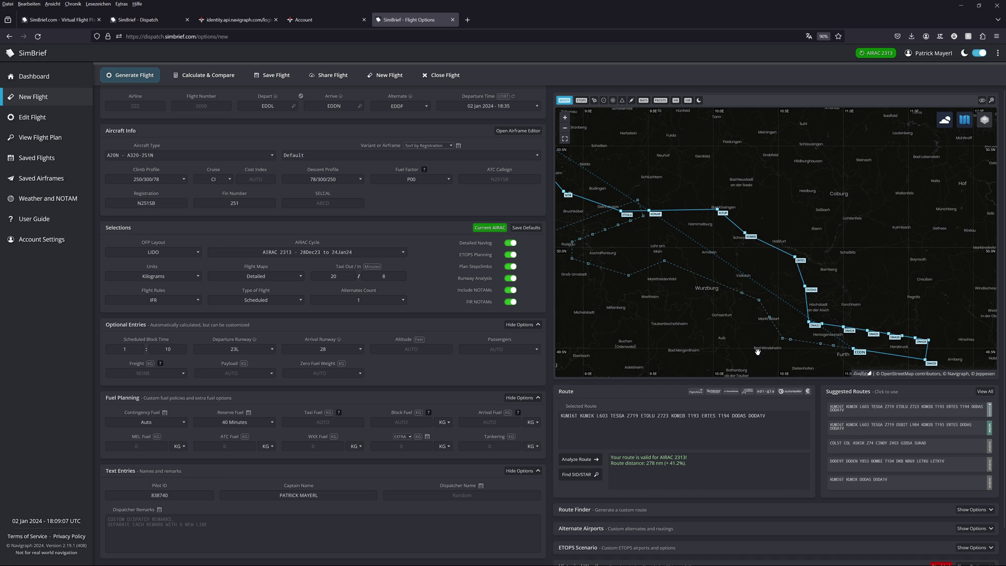
pyautogui.moveTo(735, 338); pyautogui.dragTo(660, 301)
pyautogui.moveTo(725, 301); pyautogui.dragTo(659, 287)
pyautogui.scroll(2, 681, 303)
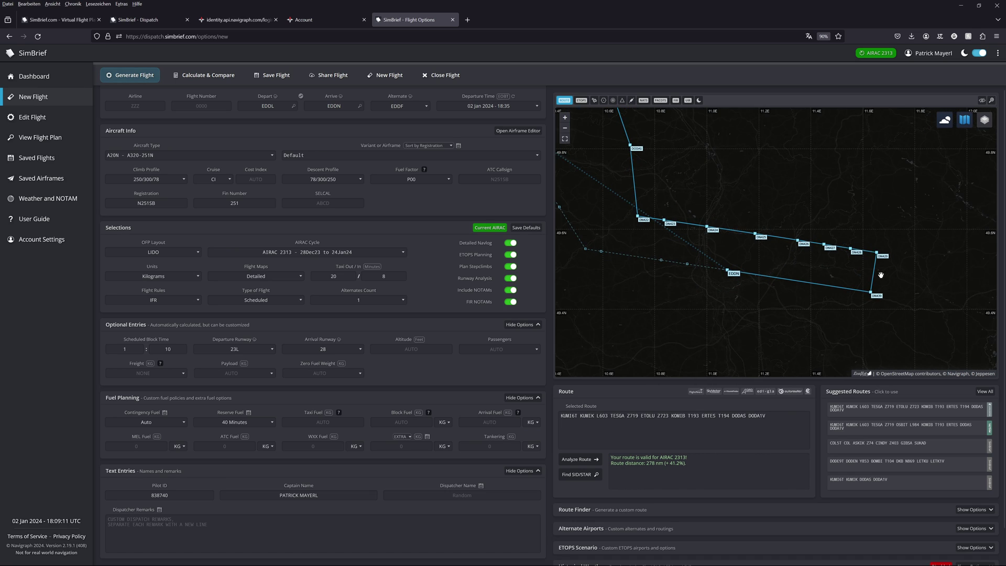
pyautogui.scroll(1, 720, 286)
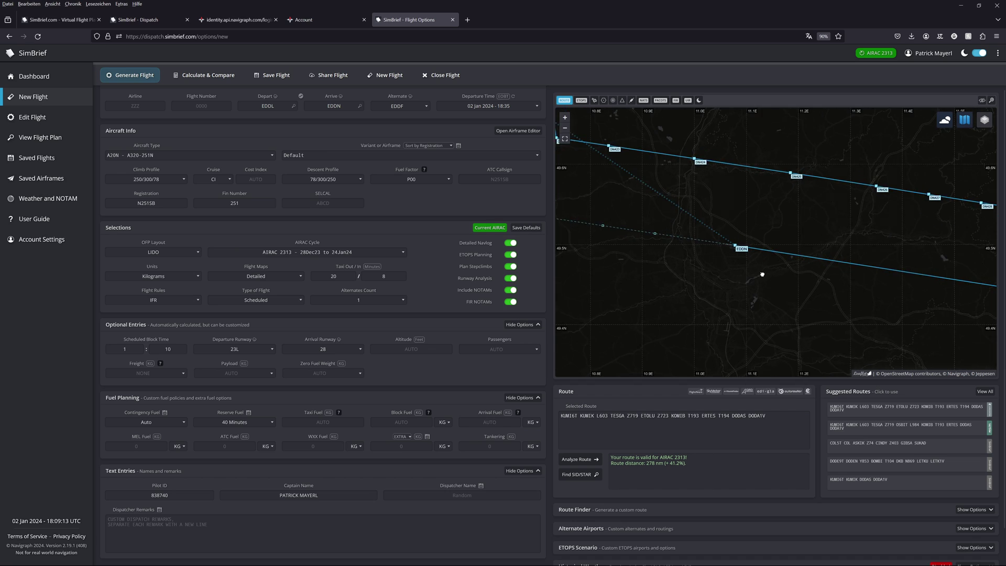
pyautogui.scroll(-2, 713, 288)
pyautogui.scroll(-1, 713, 287)
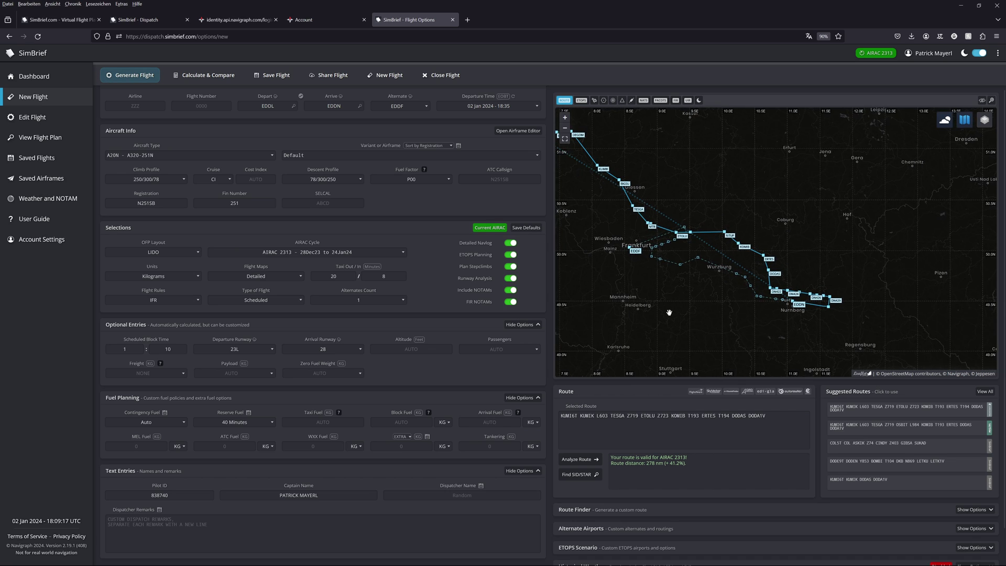
pyautogui.moveTo(666, 312); pyautogui.dragTo(674, 312)
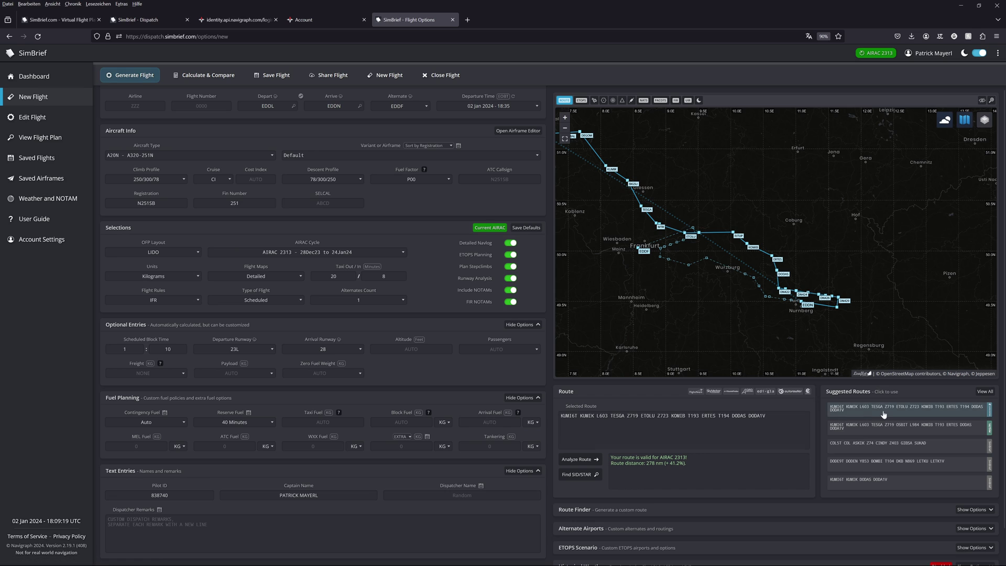
pyautogui.scroll(-1, 758, 332)
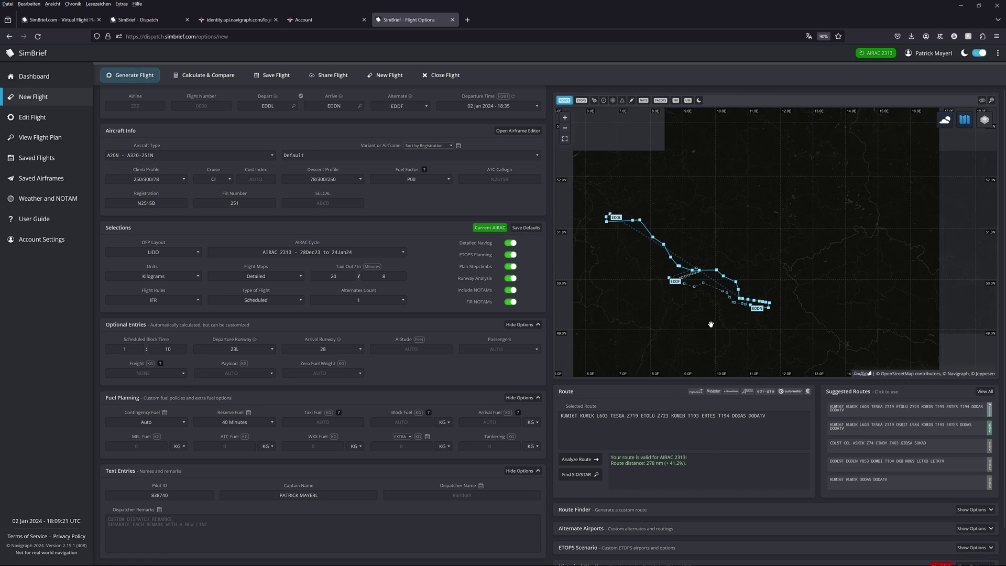
pyautogui.scroll(1, 759, 333)
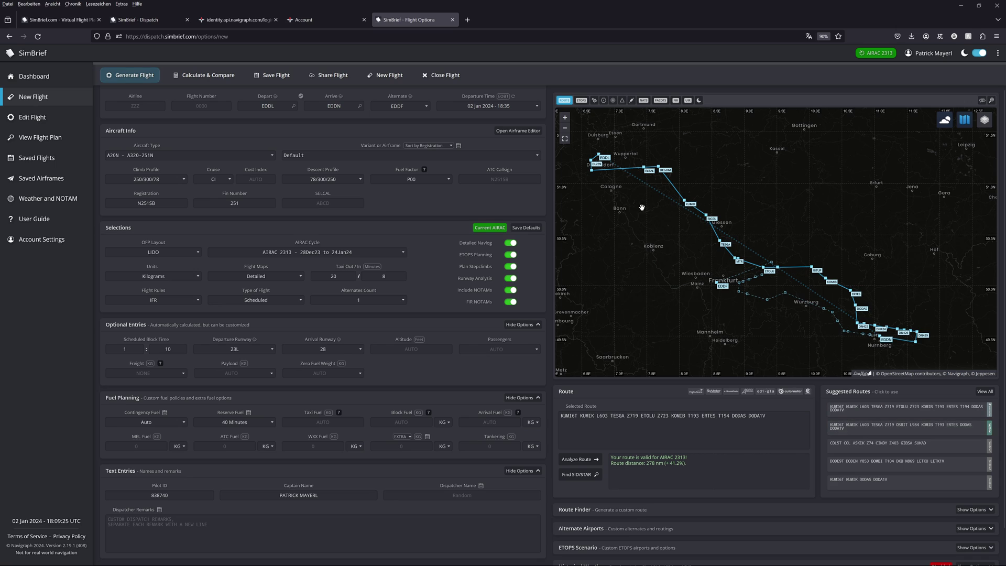
# Step: Select the first suggested route, running from KUNIK via TESGA, ETOLU, KONIB and ERTES to DODAS
pyautogui.click(868, 412)
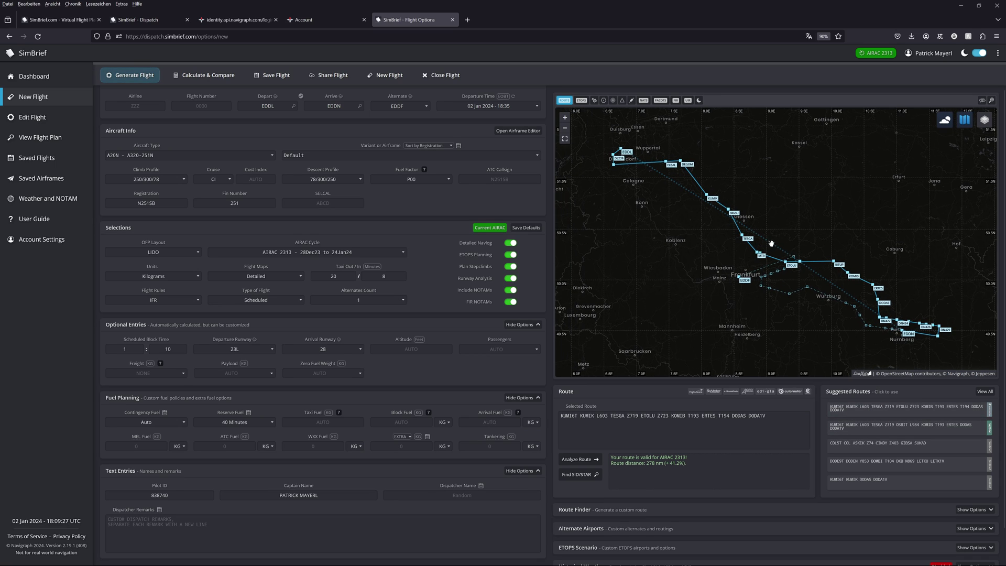
pyautogui.click(859, 433)
pyautogui.click(843, 417)
pyautogui.click(842, 415)
# Step: Generate the flight plan from EDDL to EDDN after checking the remaining route sections and airport entries
pyautogui.scroll(-1, 723, 455)
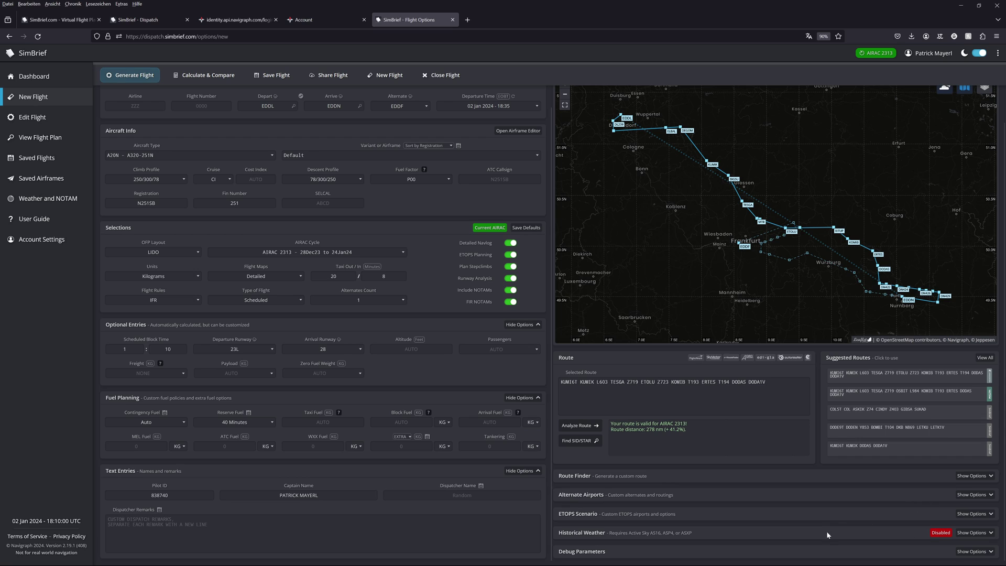
pyautogui.scroll(2, 346, 451)
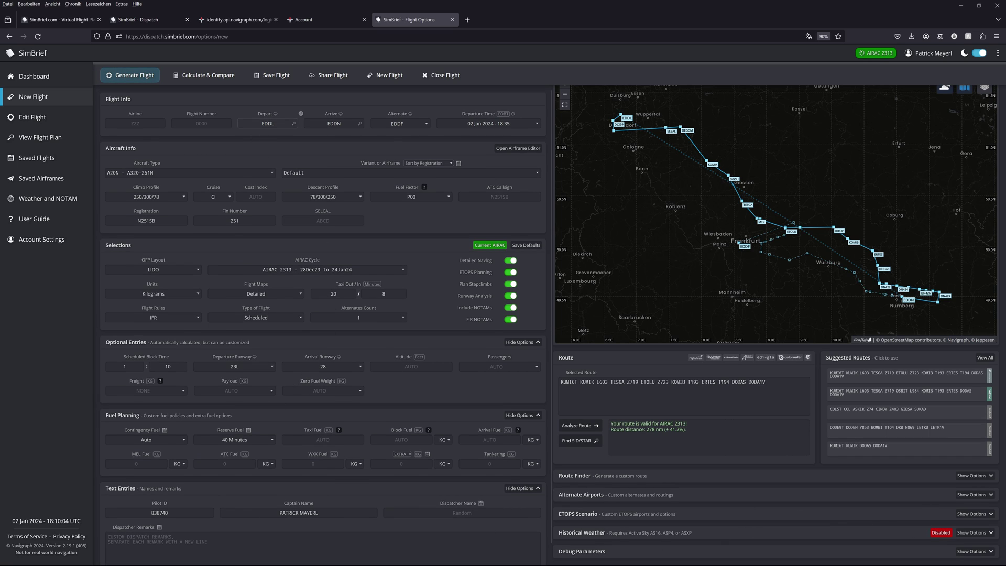
pyautogui.click(334, 123)
pyautogui.click(134, 76)
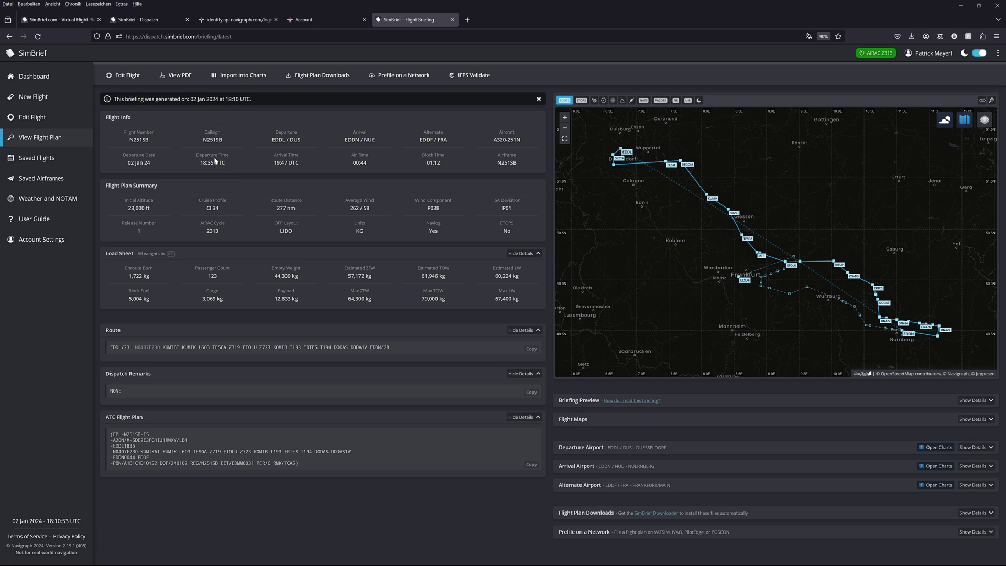
# Step: Examine the briefing's arrival time, initial altitude, route distance, wind component, AIRAC cycle and full route string
pyautogui.moveTo(273, 163); pyautogui.dragTo(283, 163)
pyautogui.click(277, 163)
pyautogui.moveTo(128, 211); pyautogui.dragTo(150, 211)
pyautogui.click(151, 212)
pyautogui.click(152, 210)
pyautogui.moveTo(276, 209); pyautogui.dragTo(299, 211)
pyautogui.moveTo(423, 206); pyautogui.dragTo(441, 207)
pyautogui.click(443, 206)
pyautogui.moveTo(211, 231); pyautogui.dragTo(206, 230)
pyautogui.moveTo(112, 347); pyautogui.dragTo(392, 349)
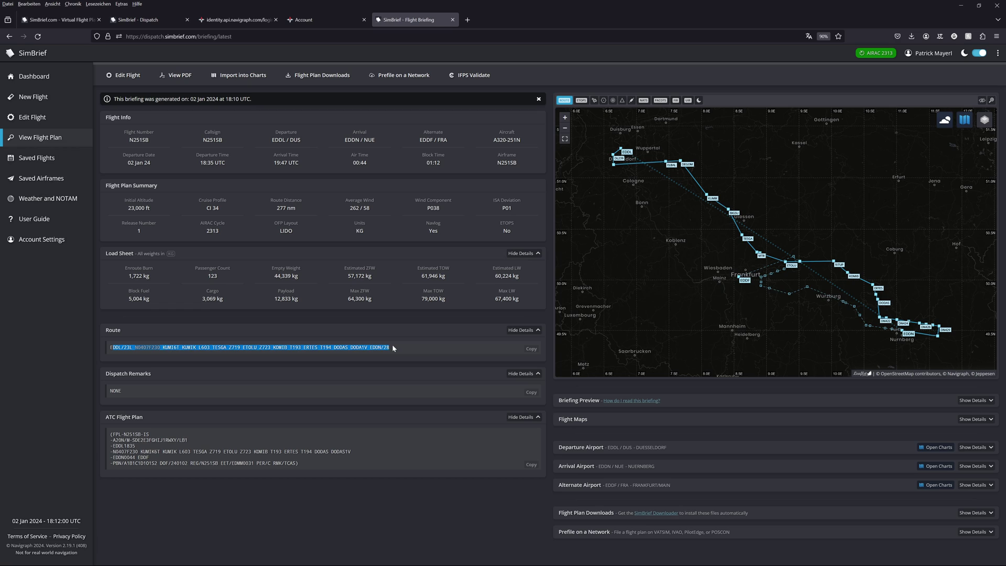
pyautogui.click(392, 349)
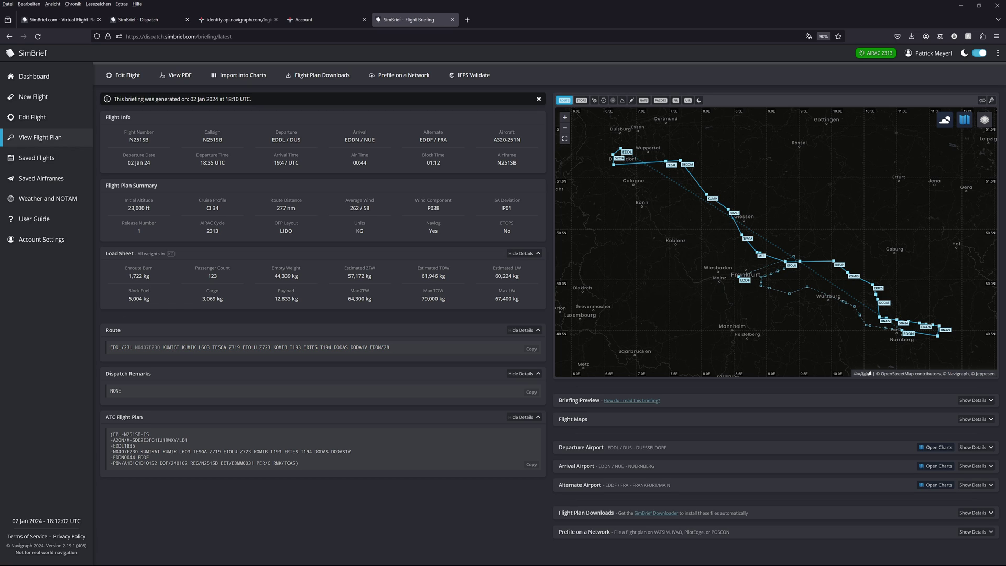